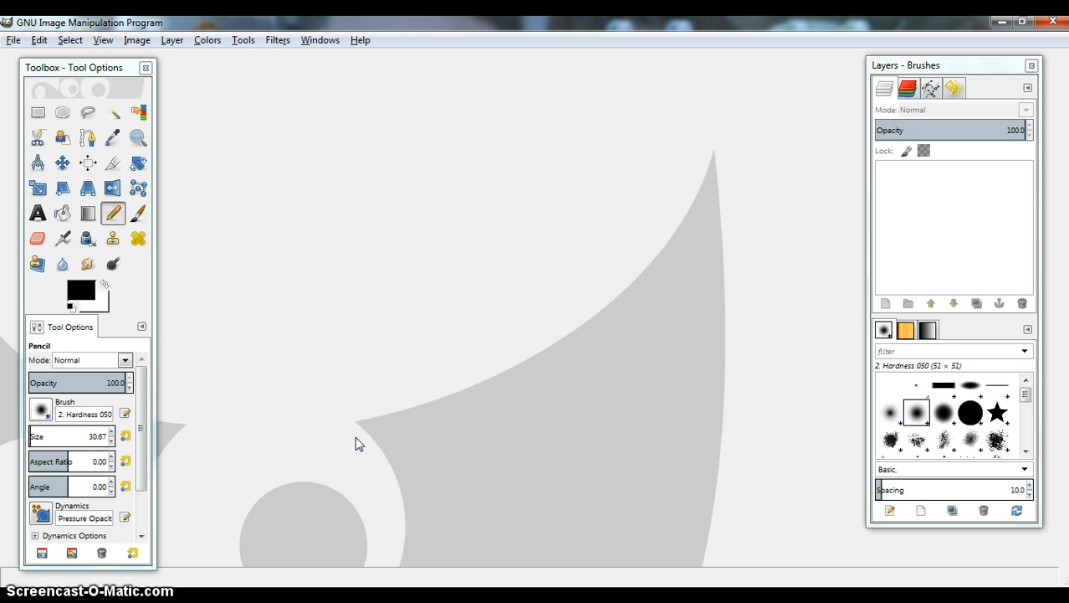
Create a new image from the US-Letter (300ppi) template, 8.5 × 11 in in portrait orientation
click(382, 400)
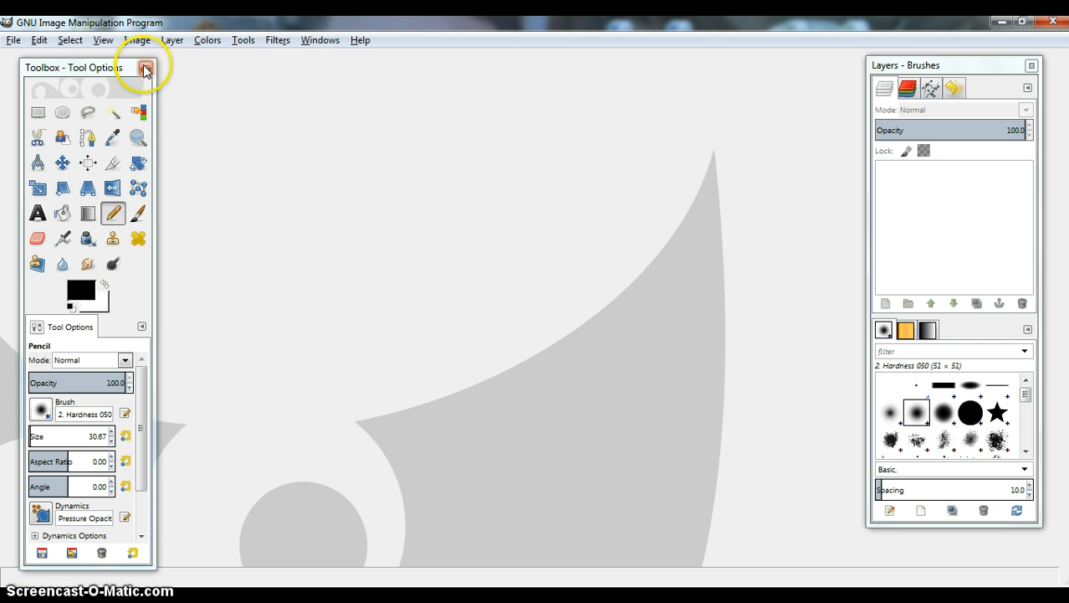
click(15, 40)
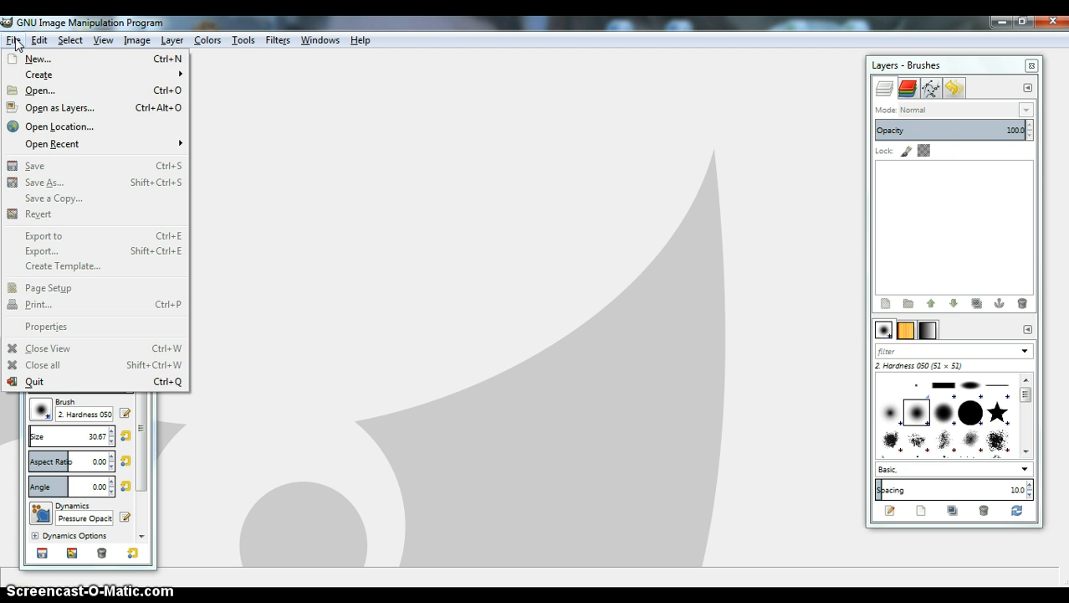
click(34, 60)
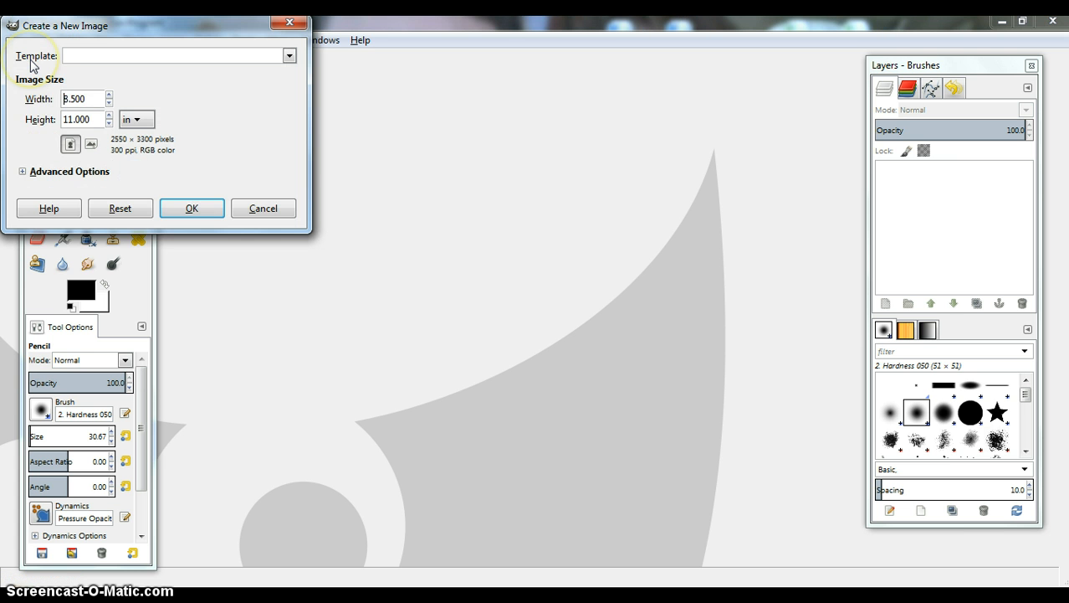
click(289, 56)
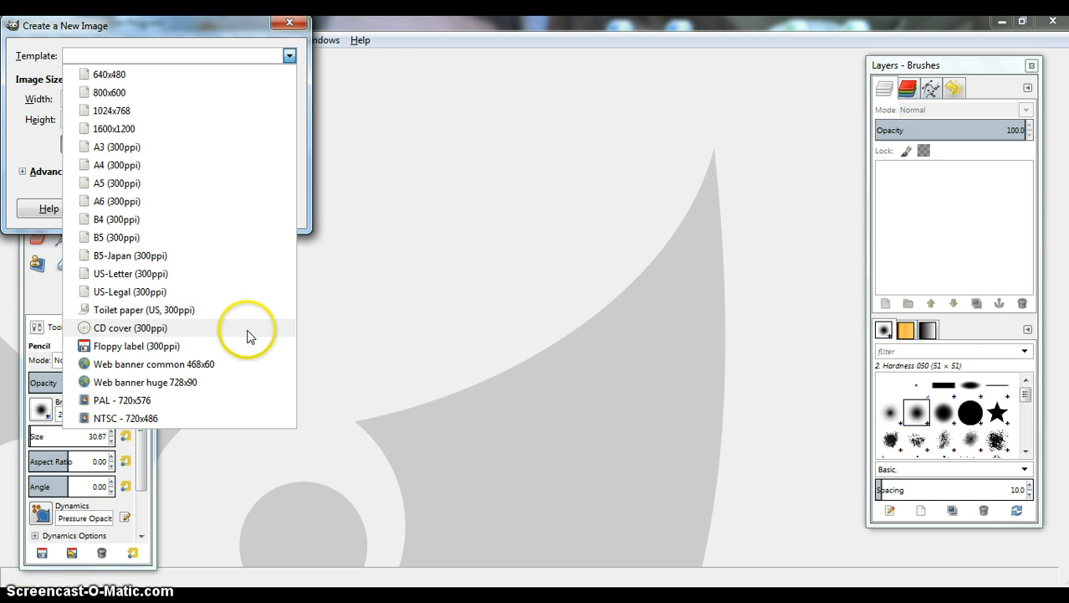
click(246, 285)
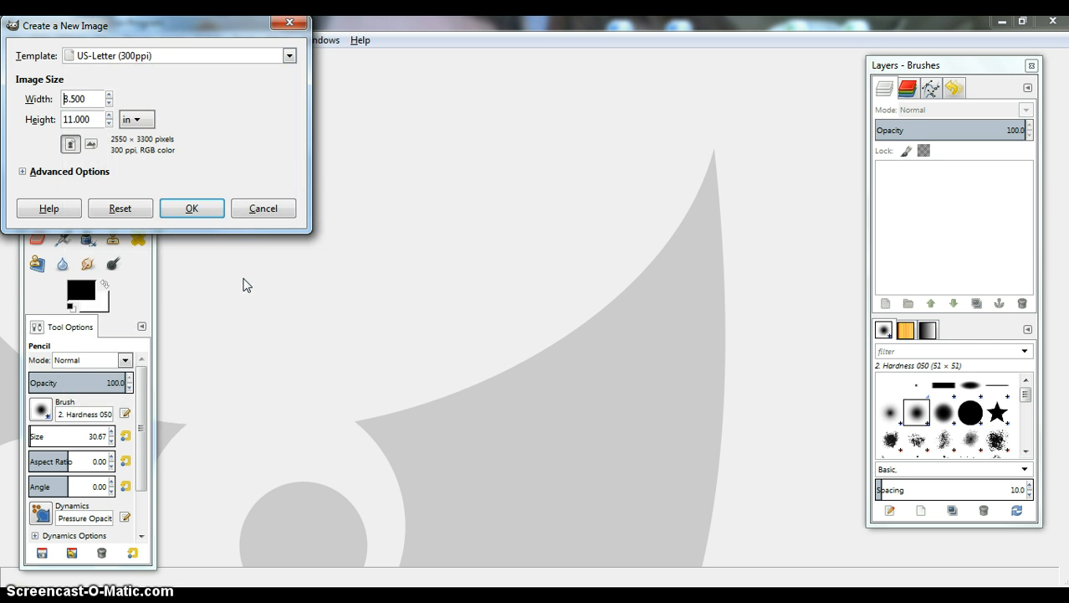
click(214, 208)
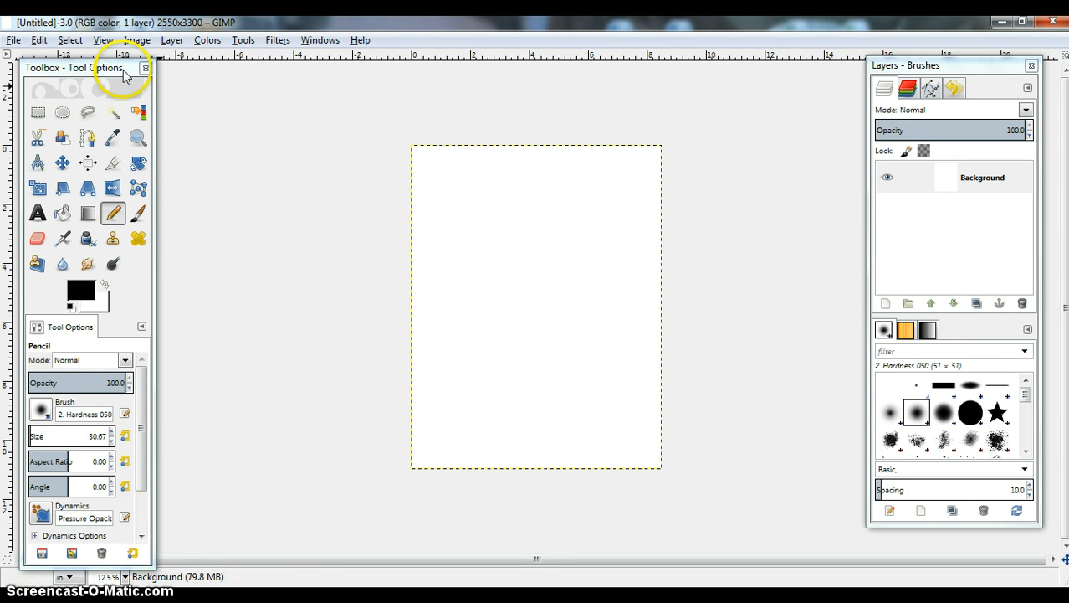
Shift the Toolbox and Layers docks slightly inward toward the canvas
drag(124, 73, 131, 72)
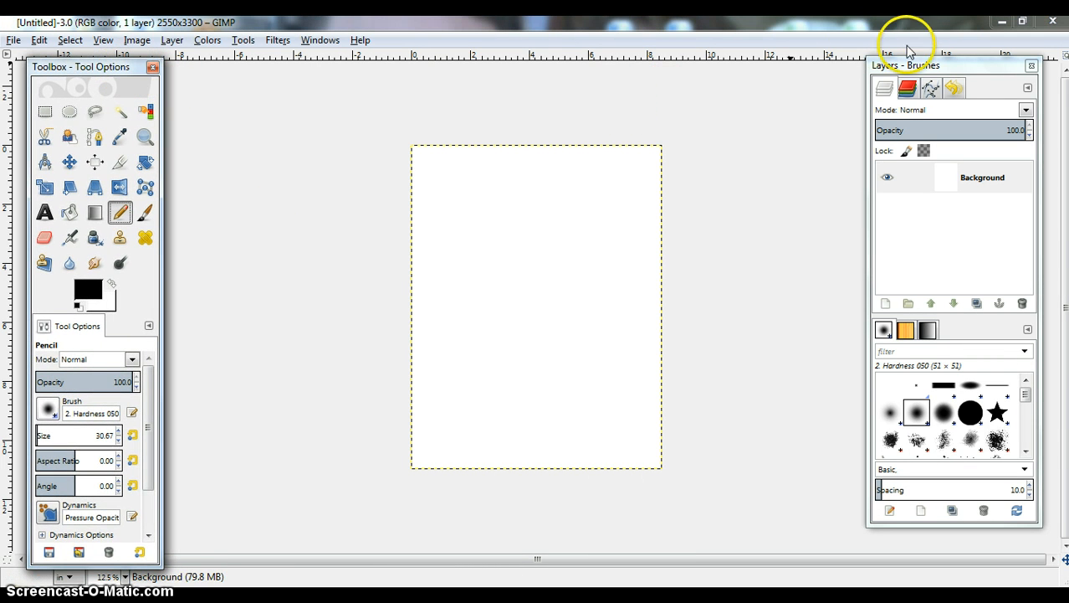
drag(910, 65, 905, 65)
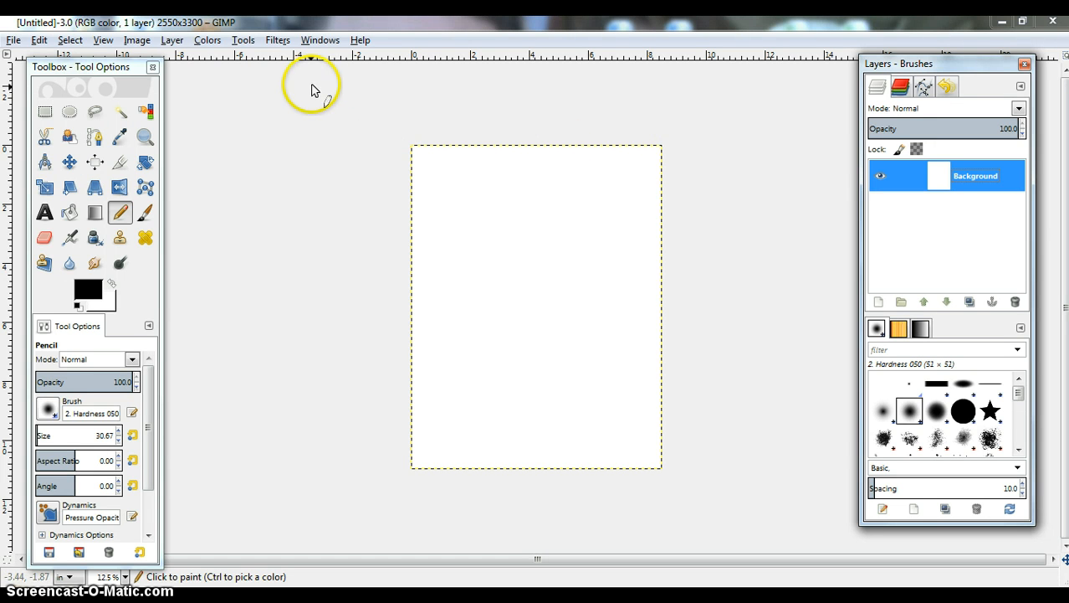
click(331, 42)
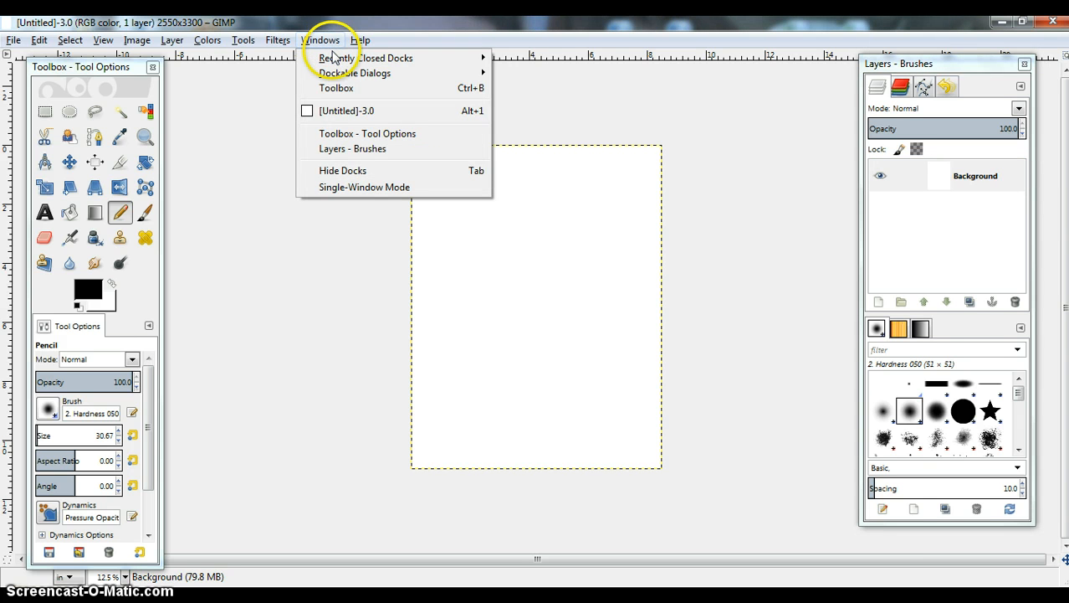
mouse_move(337, 61)
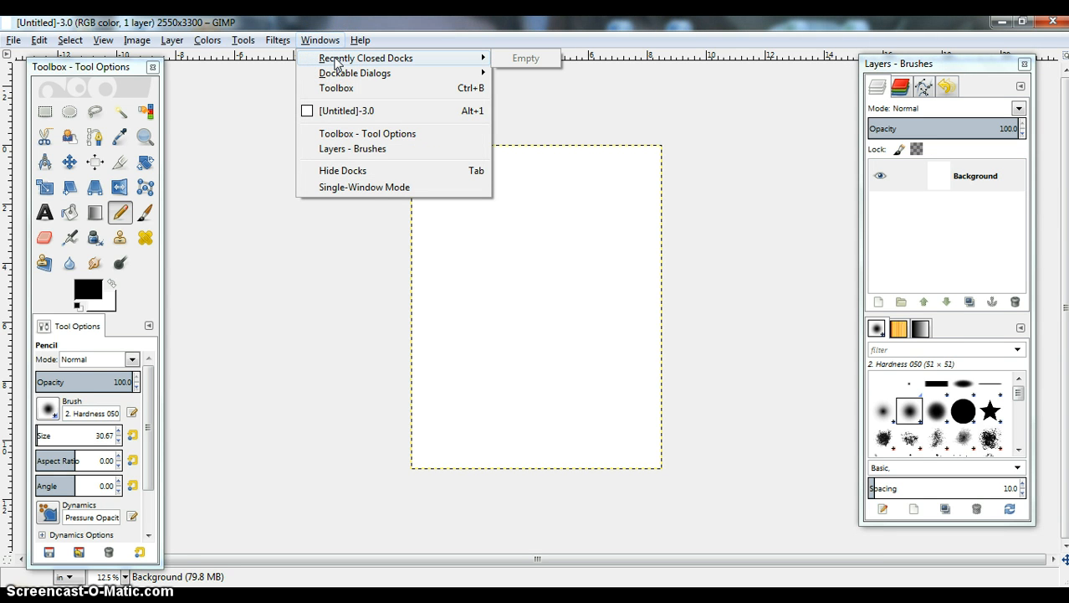
click(321, 40)
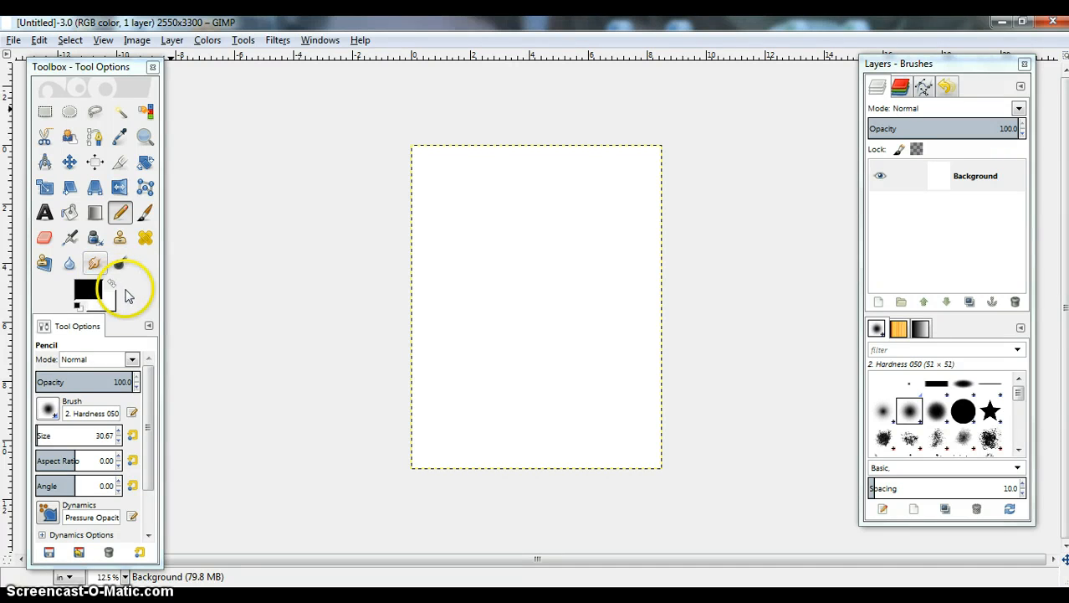
Choose the Pencil tool and examine the different color selectors available for the foreground color
click(122, 216)
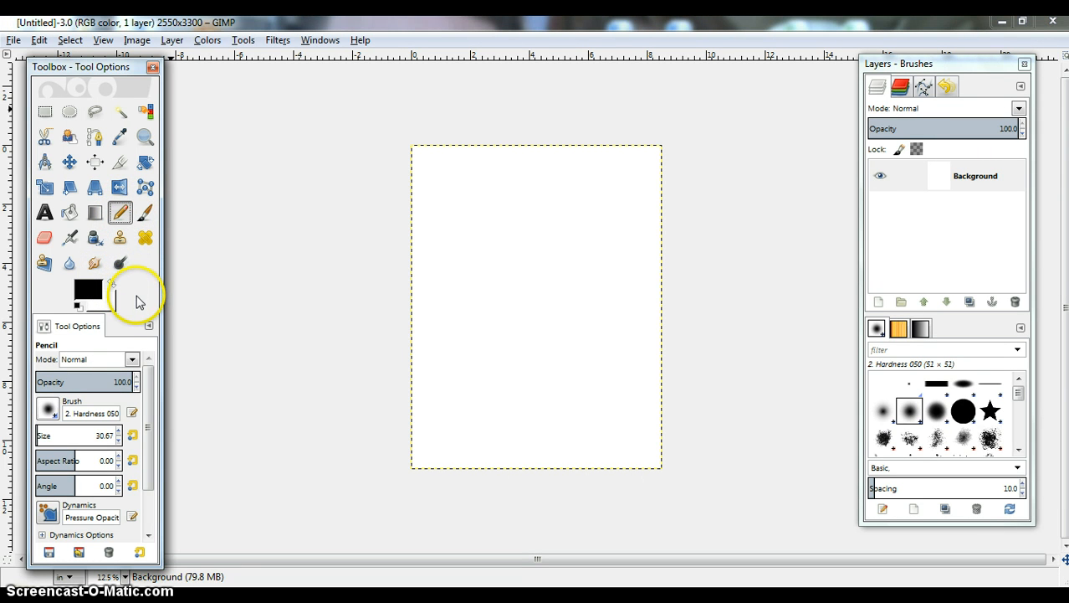
click(92, 293)
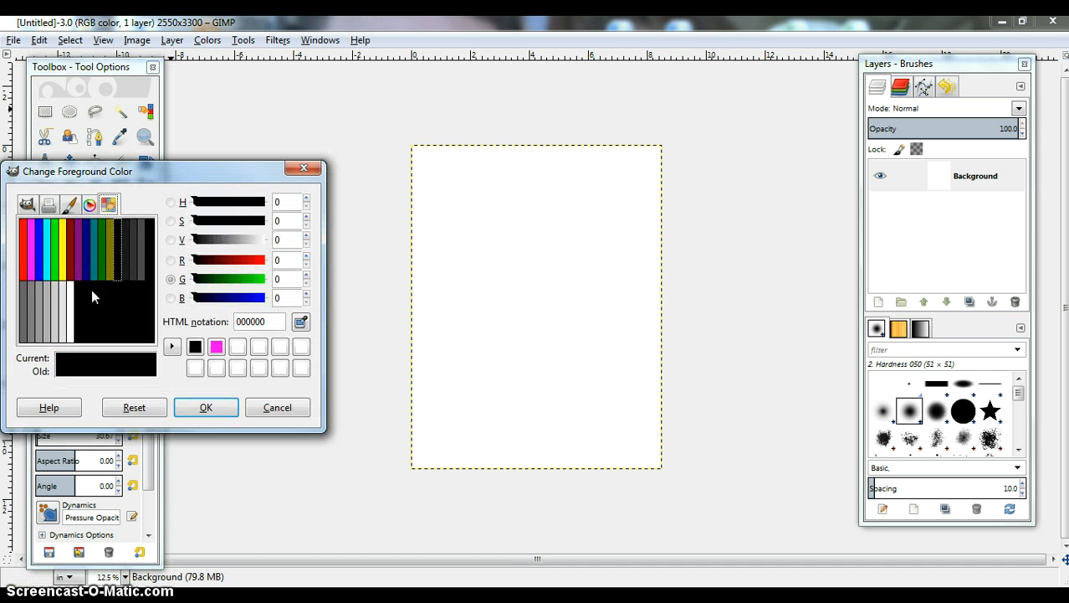
click(90, 205)
click(69, 205)
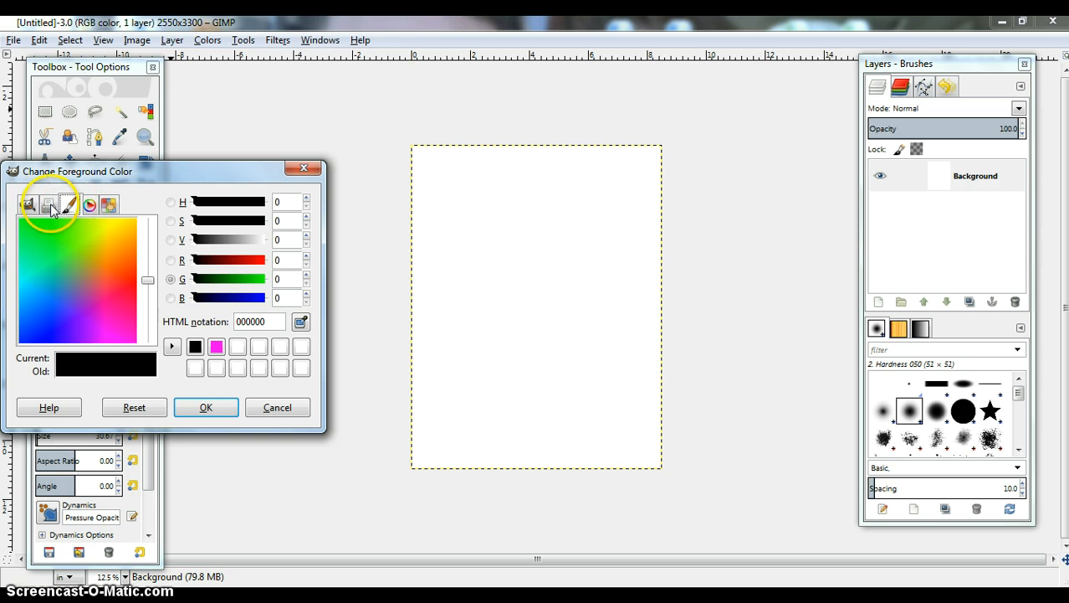
click(48, 205)
click(26, 205)
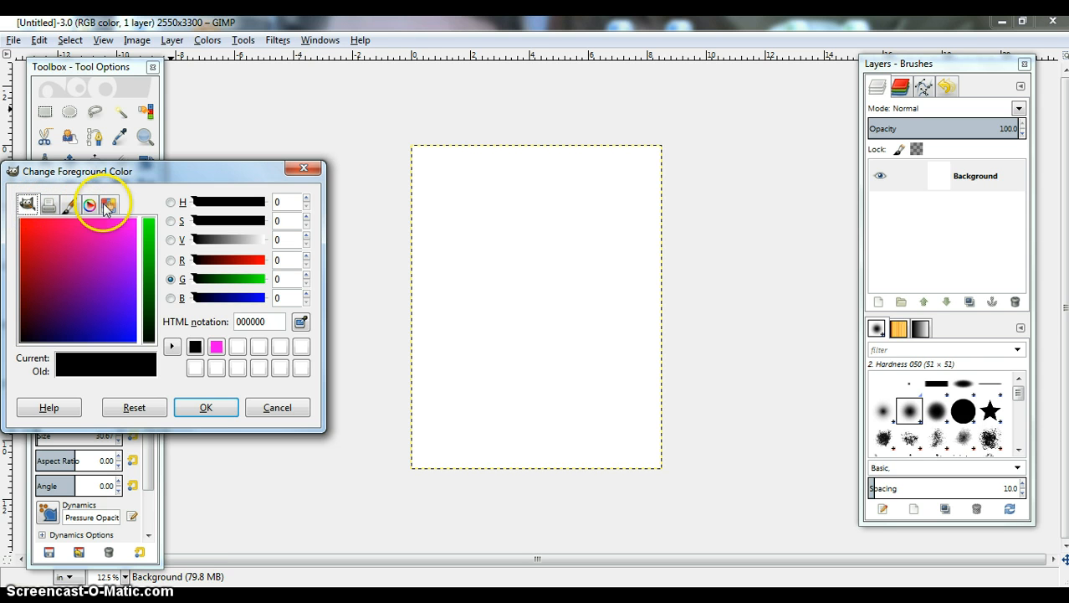
click(109, 205)
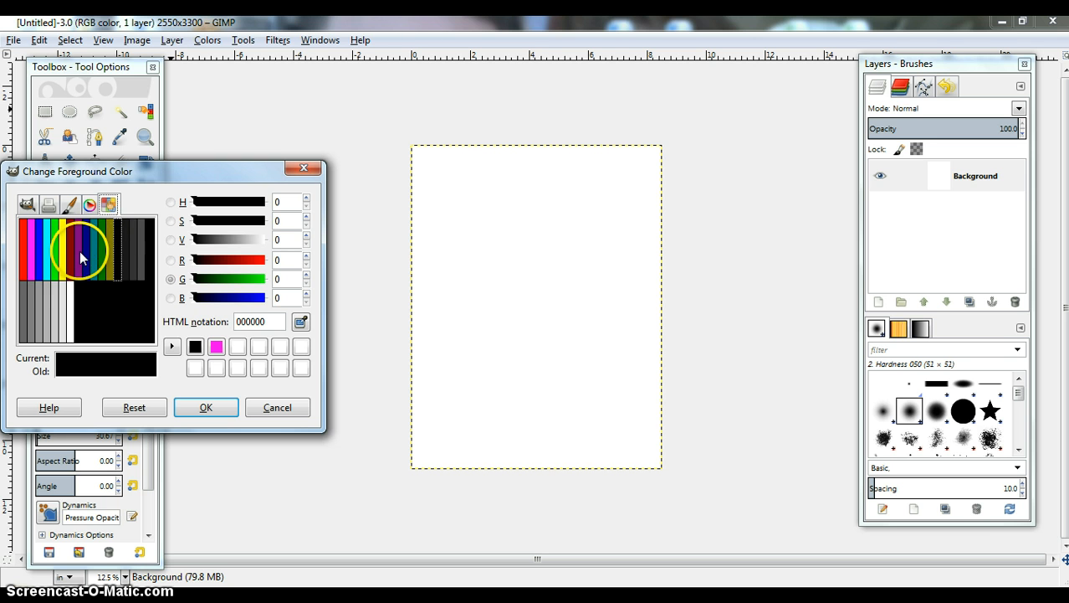
Try magenta (ff00ff) as the foreground color and return it to black (000000)
click(31, 266)
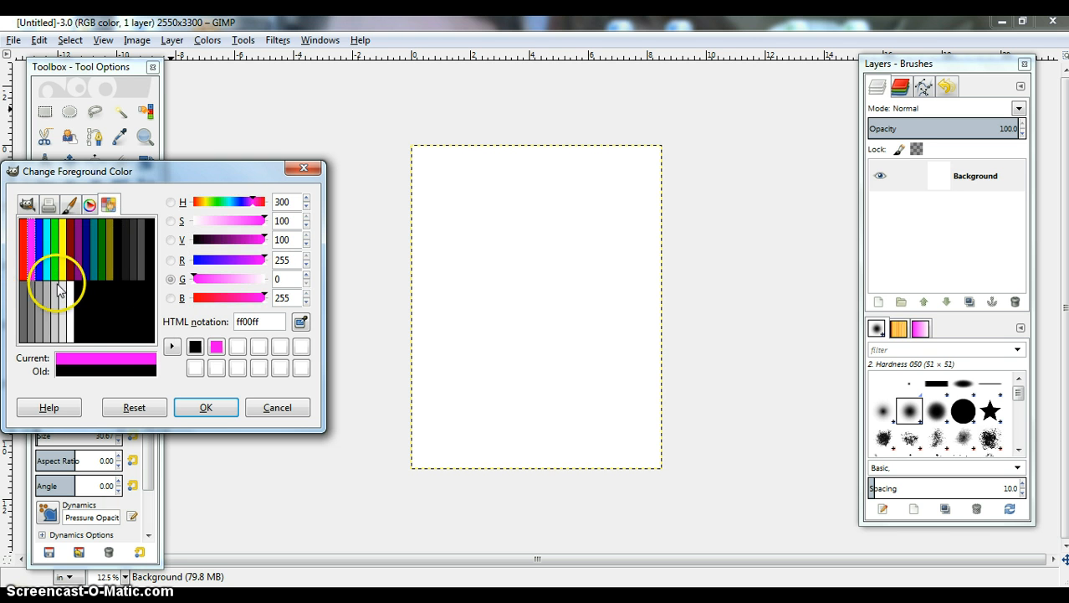
click(215, 350)
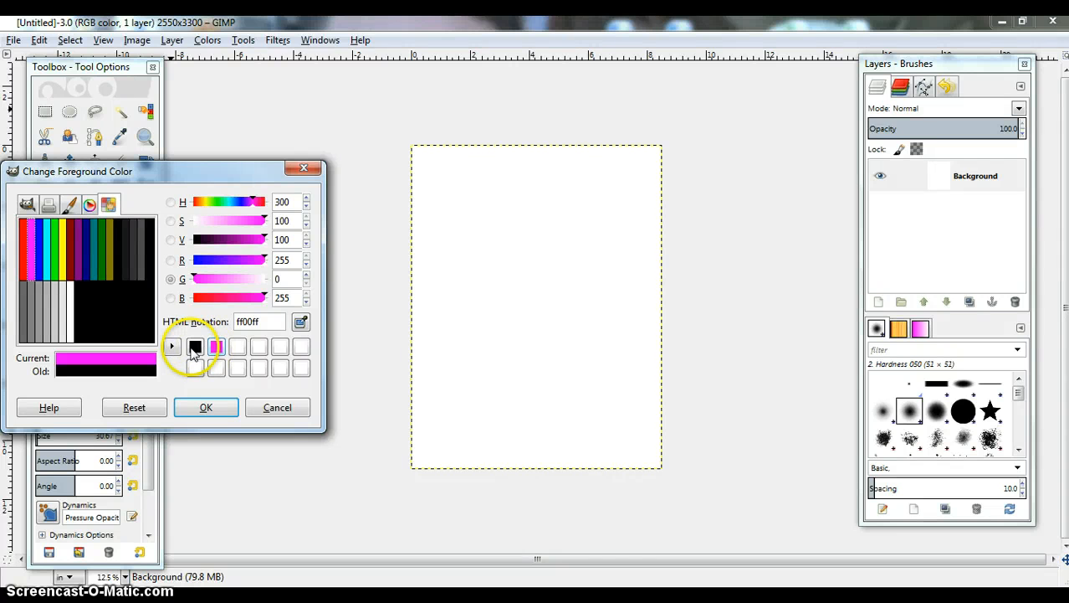
click(194, 347)
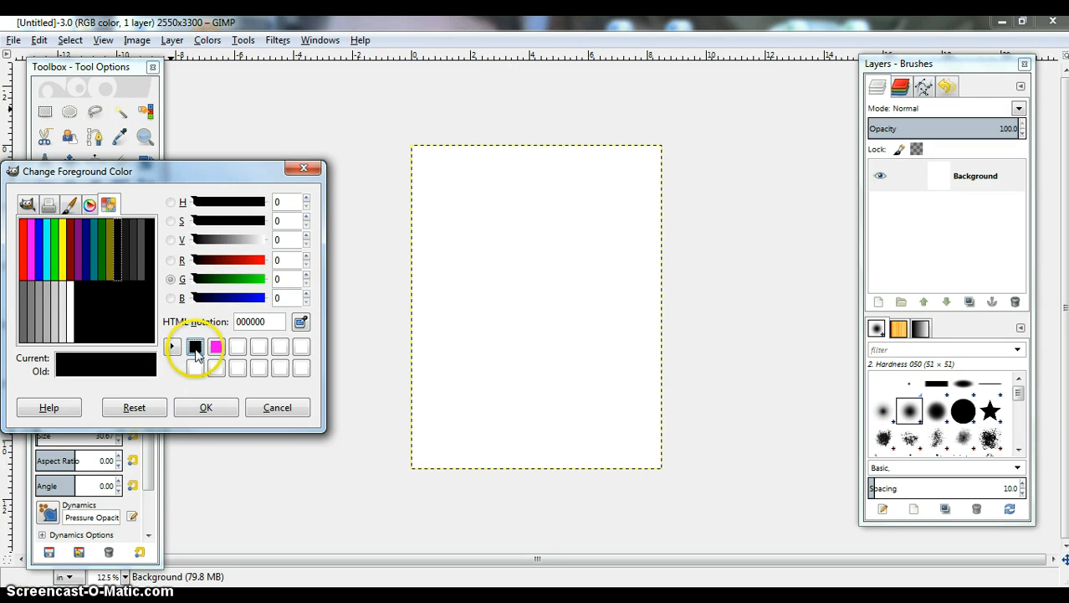
click(202, 405)
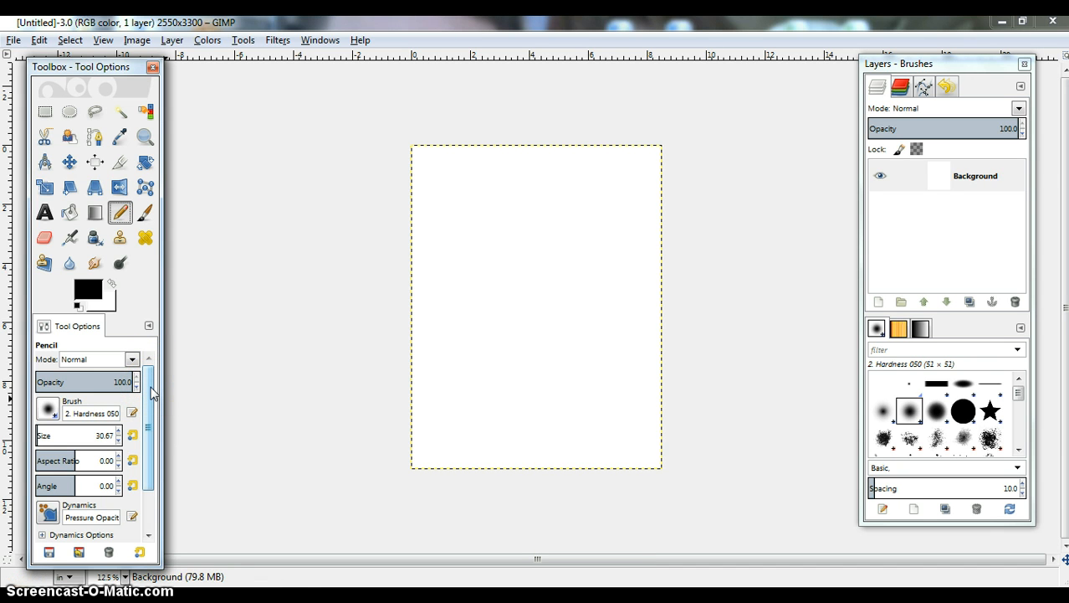
click(122, 381)
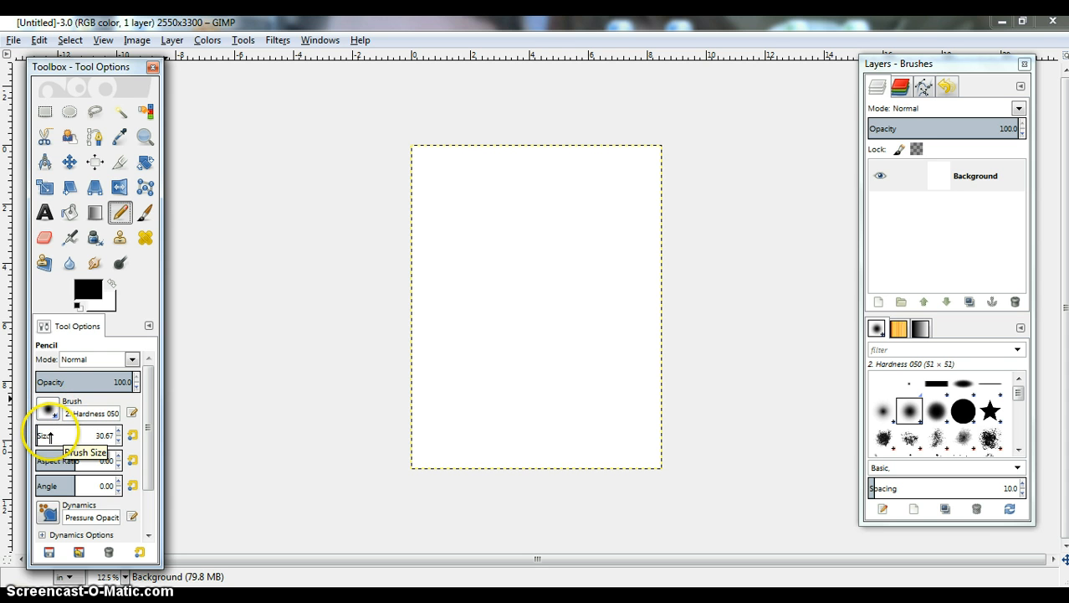
drag(150, 430, 153, 498)
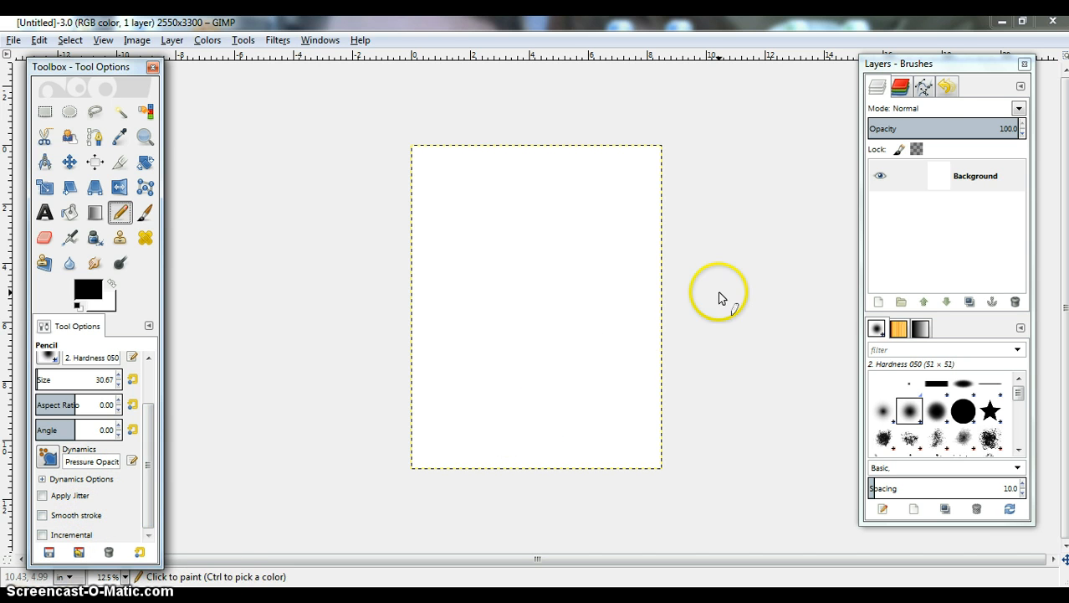
Reposition the Layers dock slightly and rename the Background layer to White T-Shirt
drag(960, 58, 968, 69)
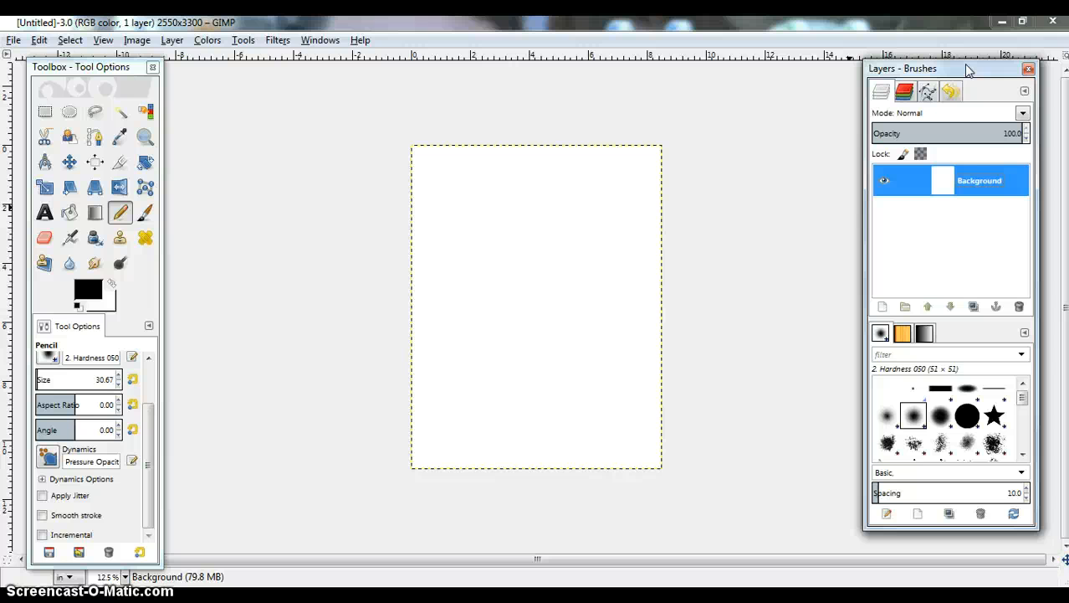
click(984, 189)
double_click(990, 182)
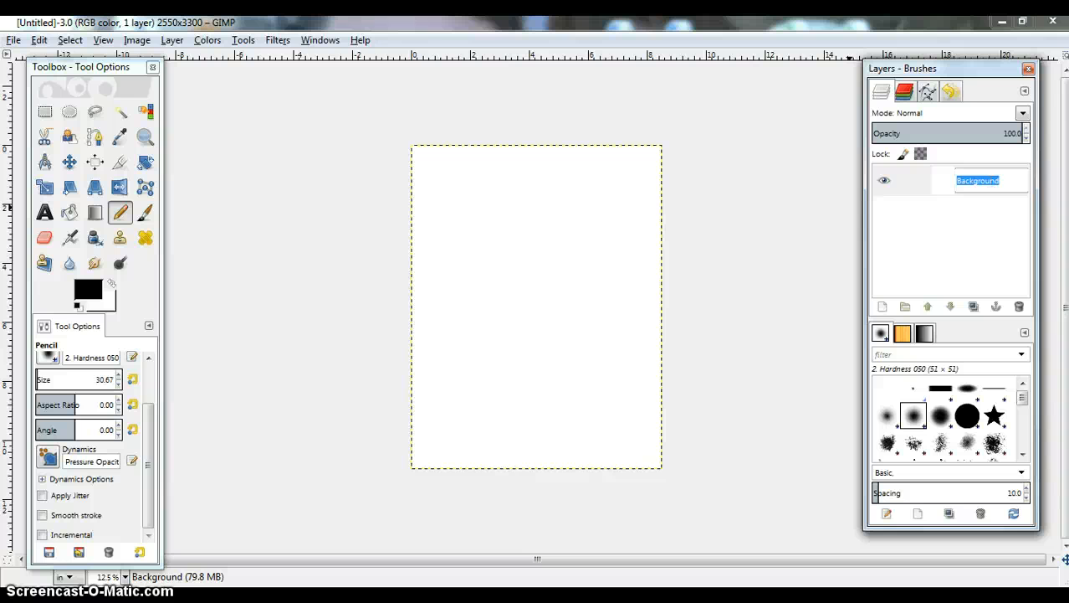
text(White T-Shirt)
click(992, 226)
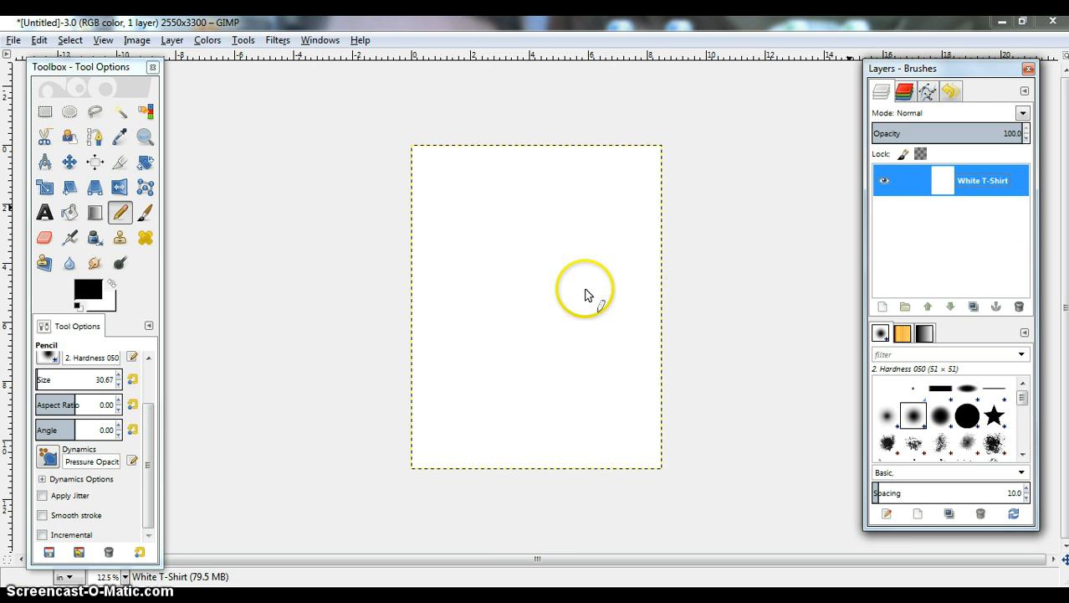
Hide and show the White T-Shirt layer repeatedly, and switch its link on and off again
click(884, 181)
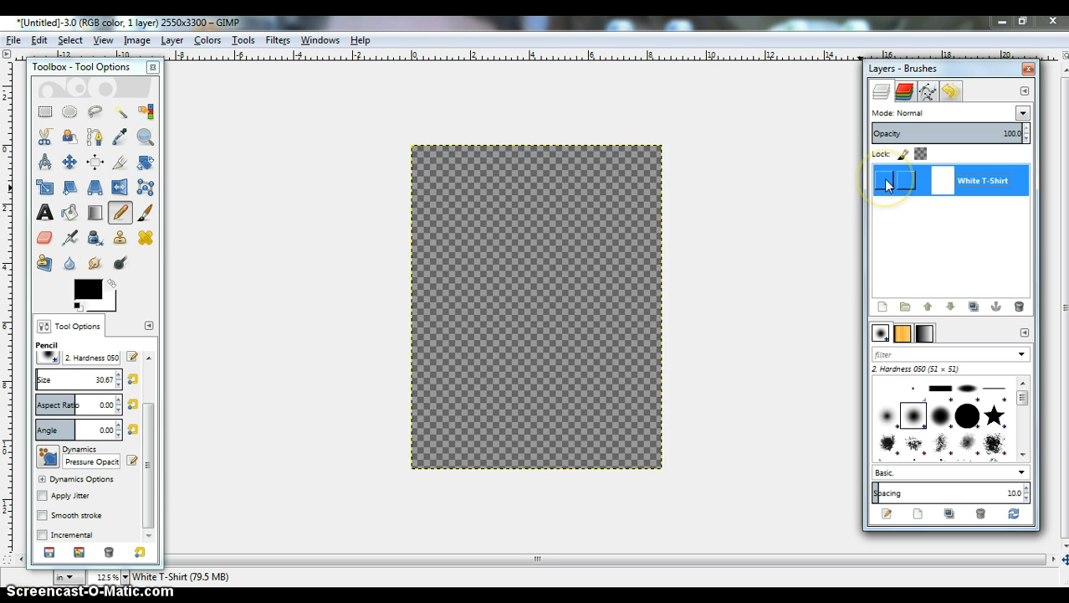
click(884, 181)
click(883, 180)
click(883, 180)
click(884, 181)
click(884, 180)
click(908, 181)
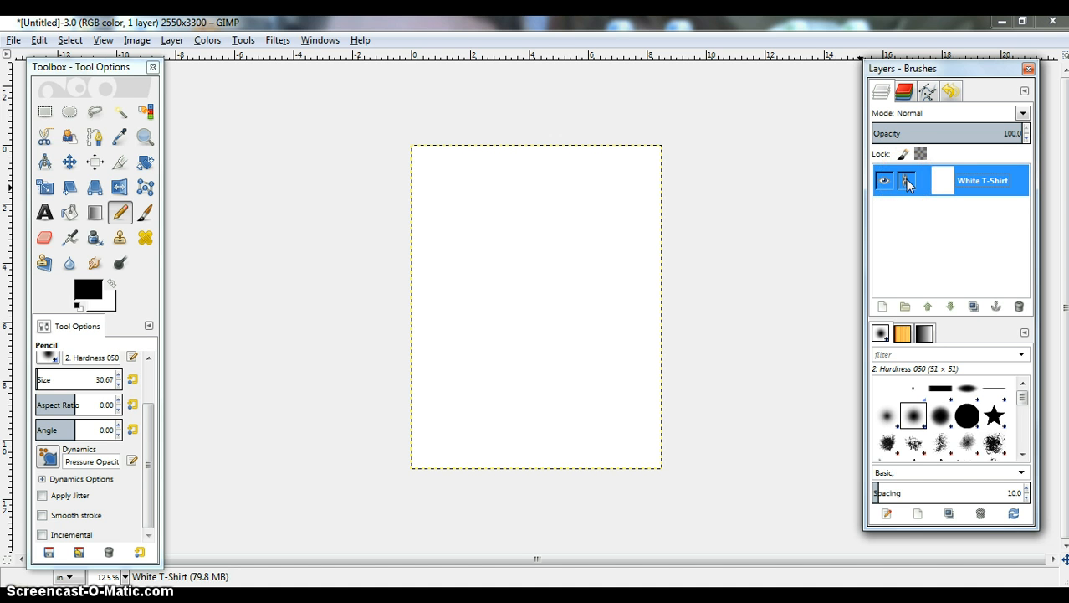
click(908, 181)
click(948, 214)
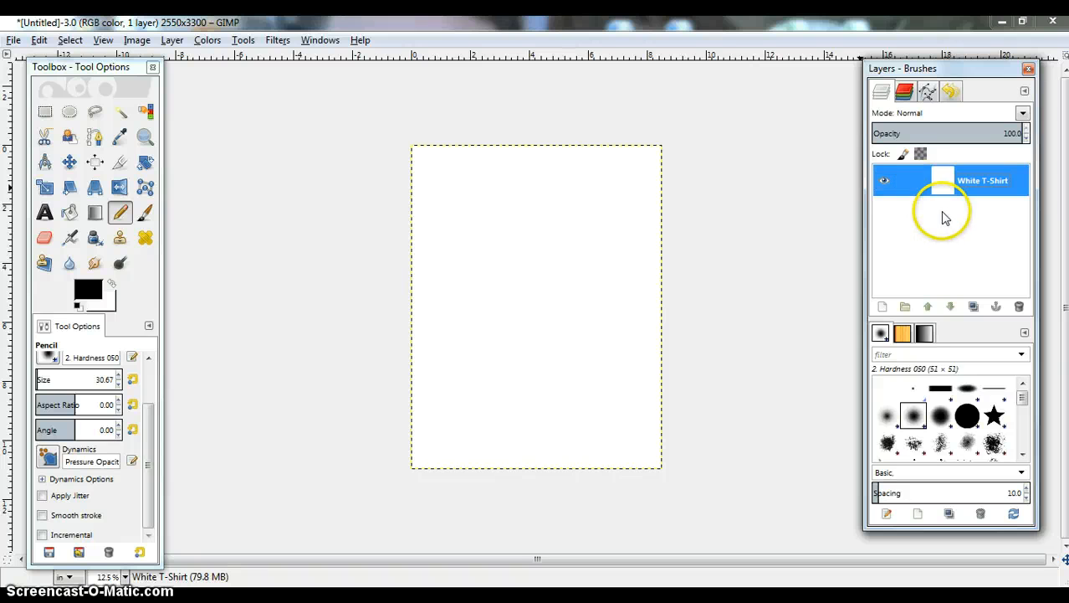
Rename the White T-Shirt layer to Black T-Shirt
double_click(997, 184)
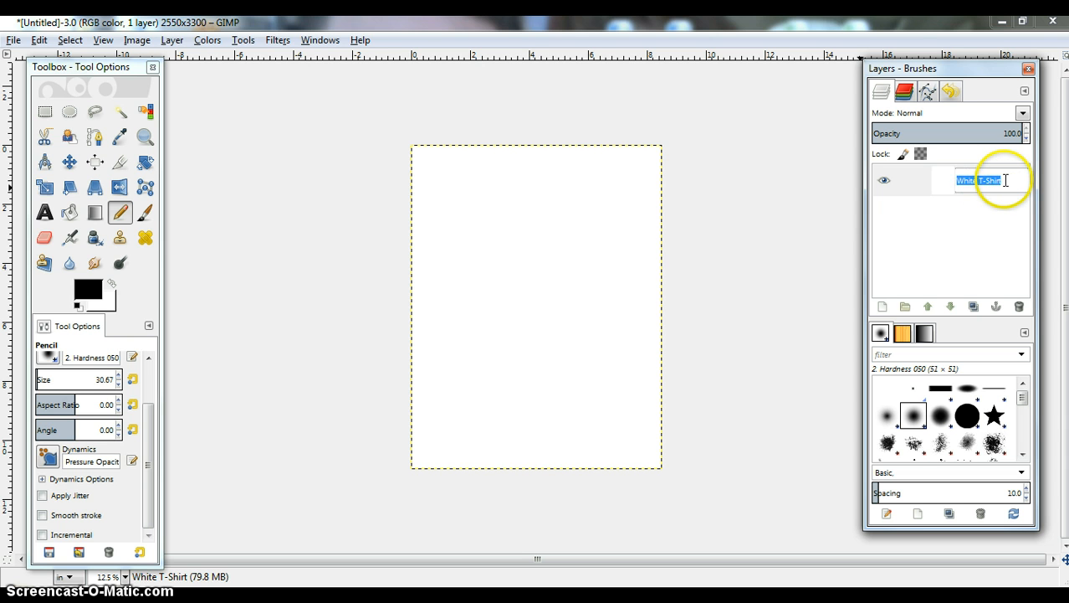
text(Black T-)
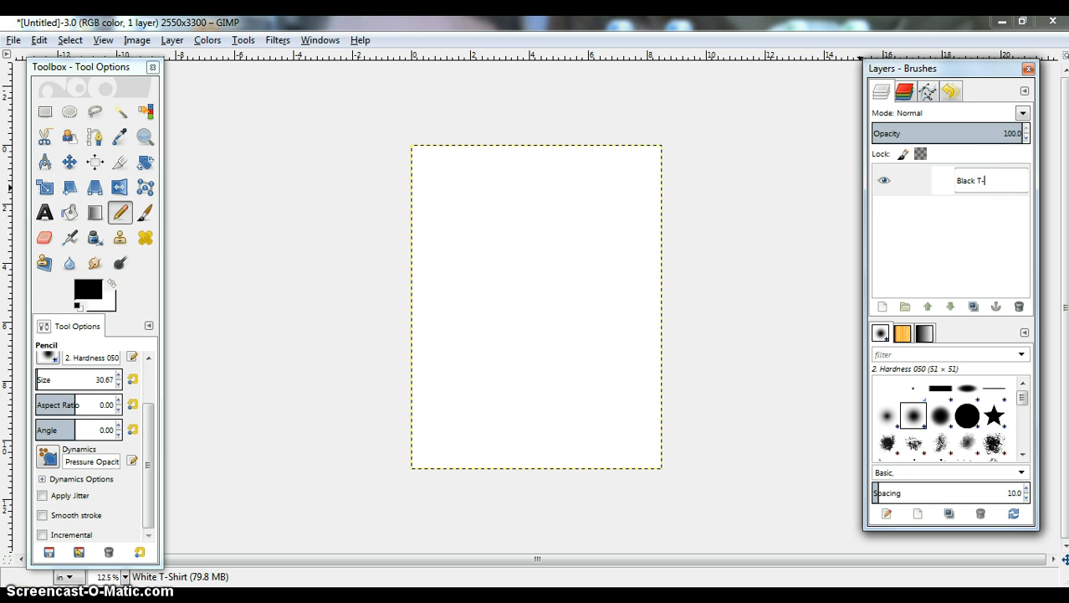
text(Shirt)
key(Return)
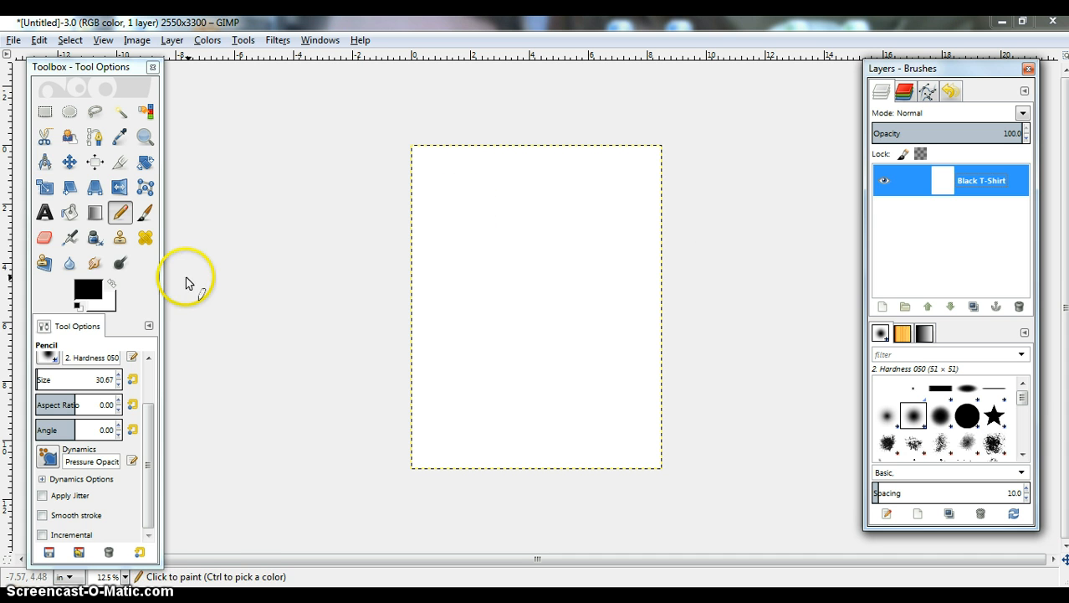
Set the foreground color to black (000000) from the saved colors for the Pencil
click(88, 288)
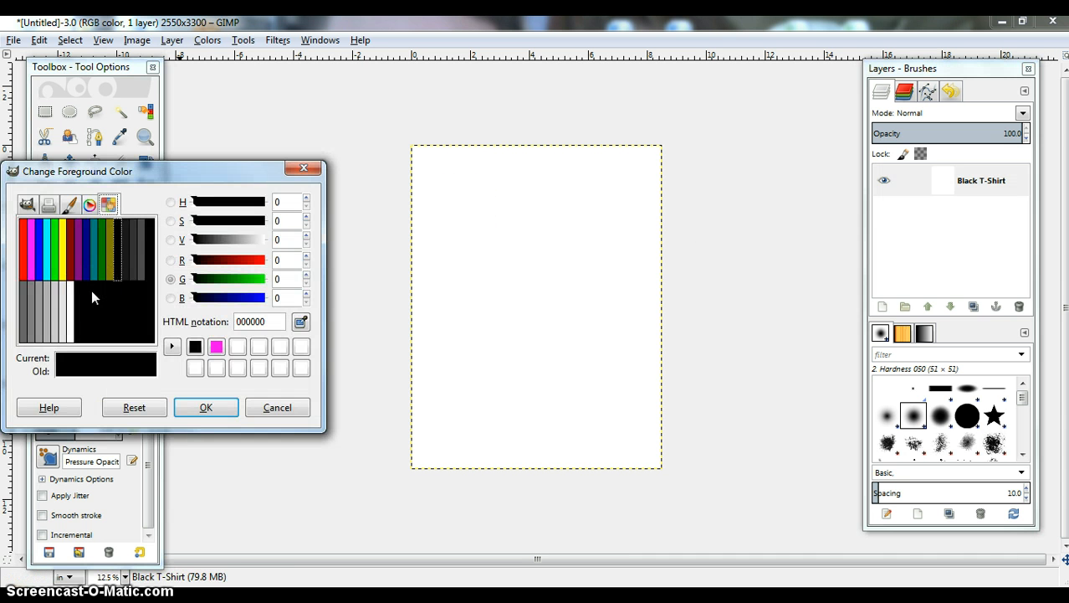
click(194, 346)
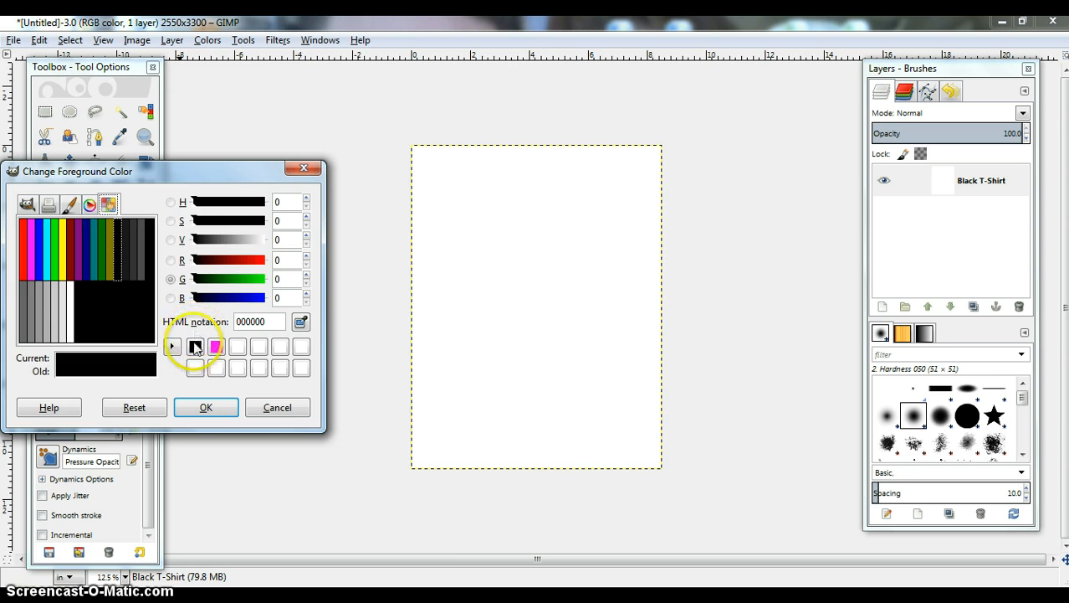
click(206, 407)
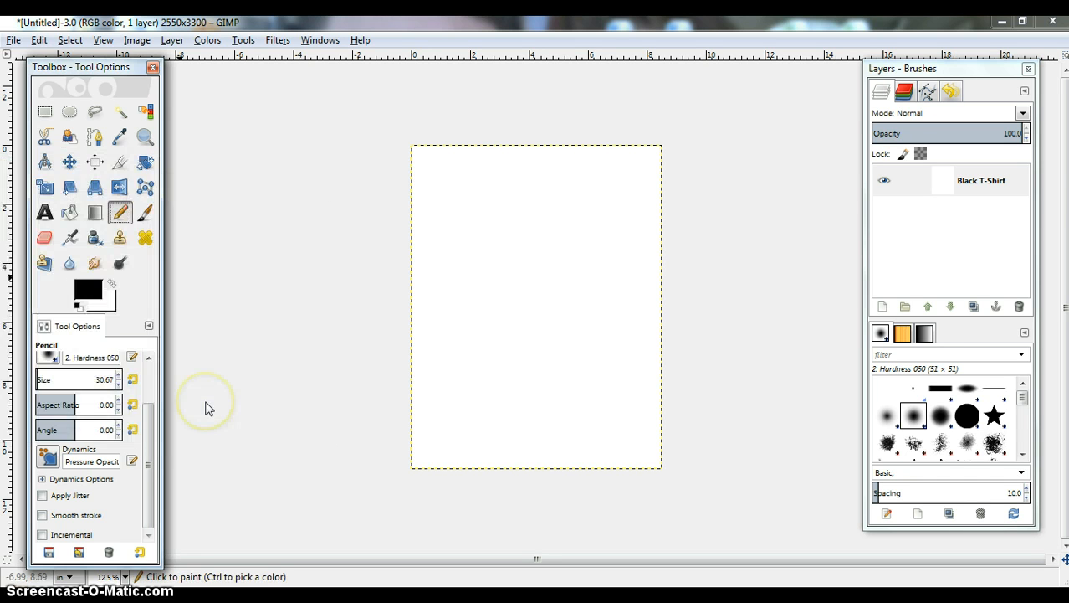
mouse_move(155, 436)
mouse_down()
mouse_move(152, 385)
mouse_move(152, 440)
mouse_move(152, 398)
mouse_up()
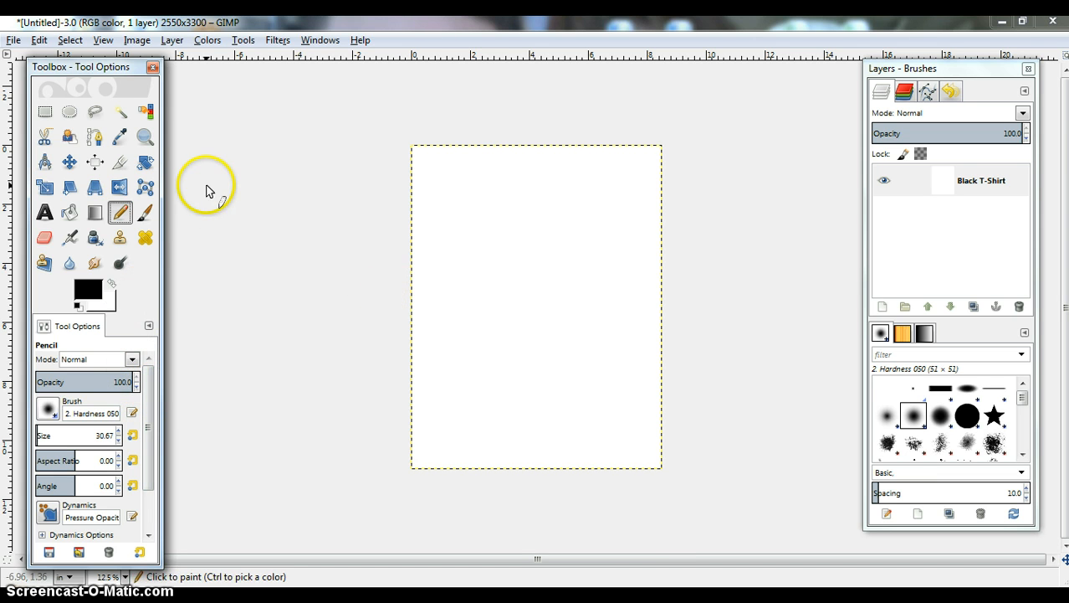
Bucket-fill the Black T-Shirt layer with the black foreground color
click(69, 212)
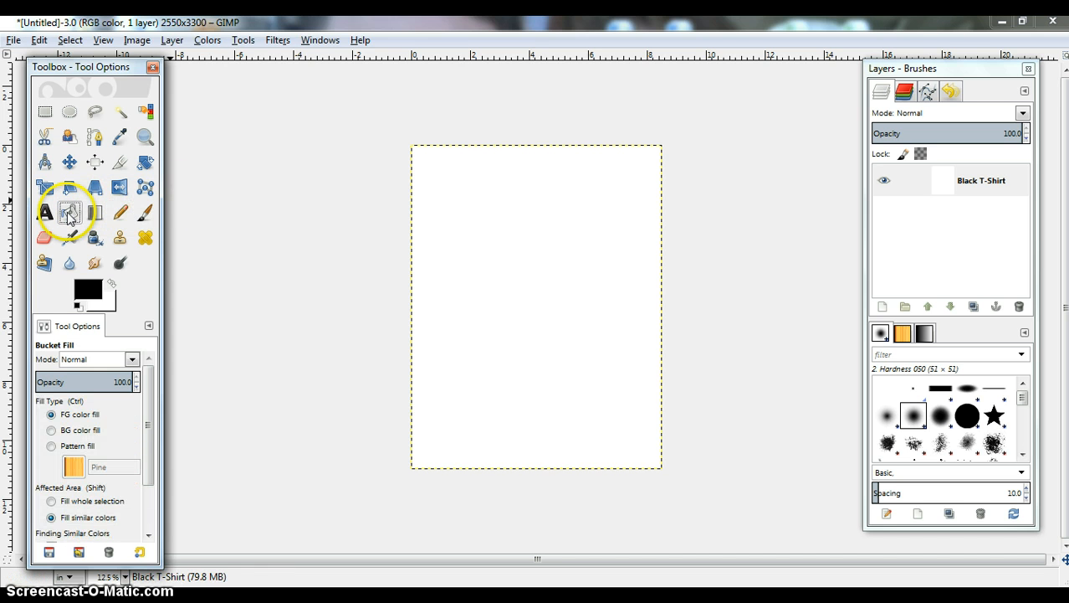
click(475, 244)
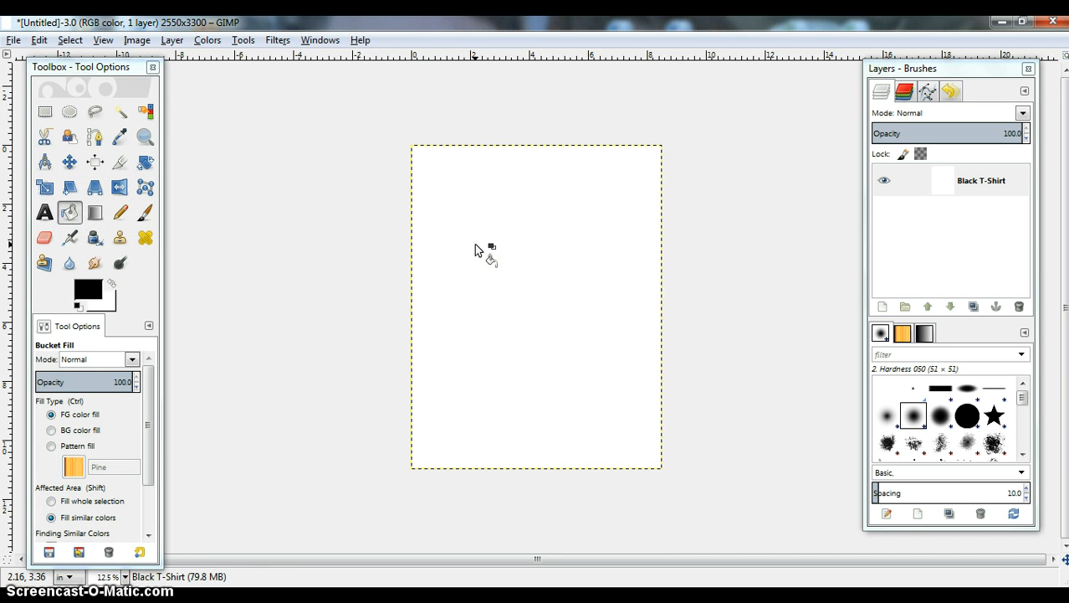
click(476, 248)
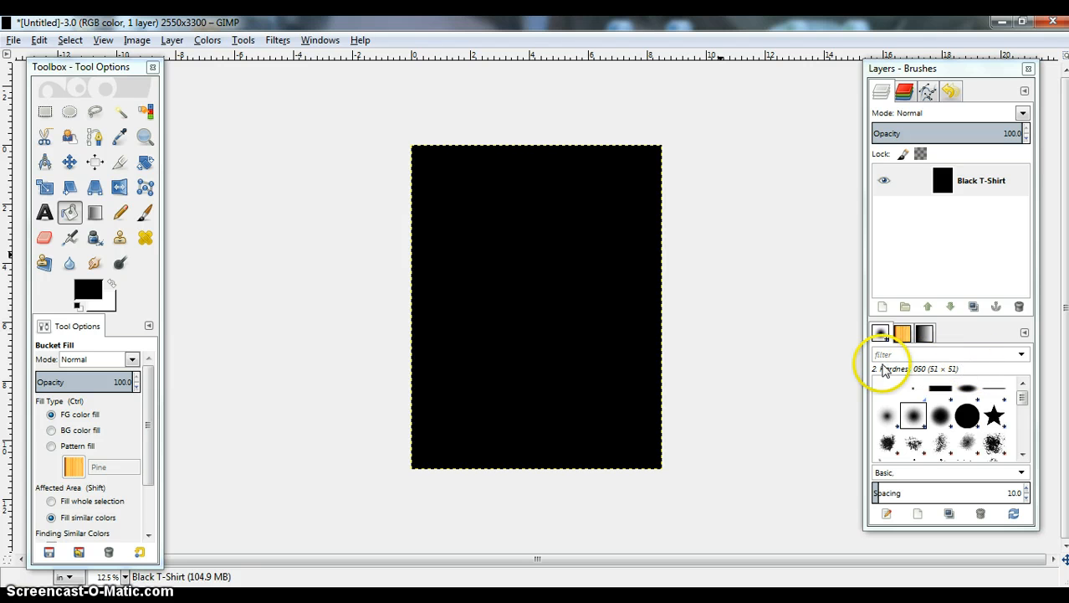
Set the foreground color to white (ffffff) and bucket-fill the whole layer with it
click(81, 300)
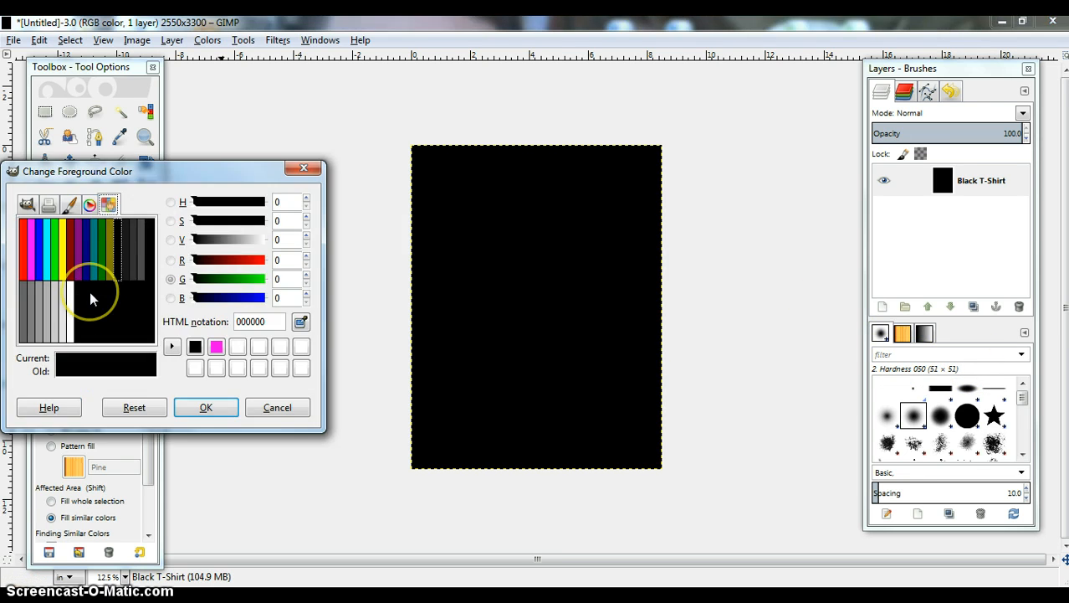
click(71, 311)
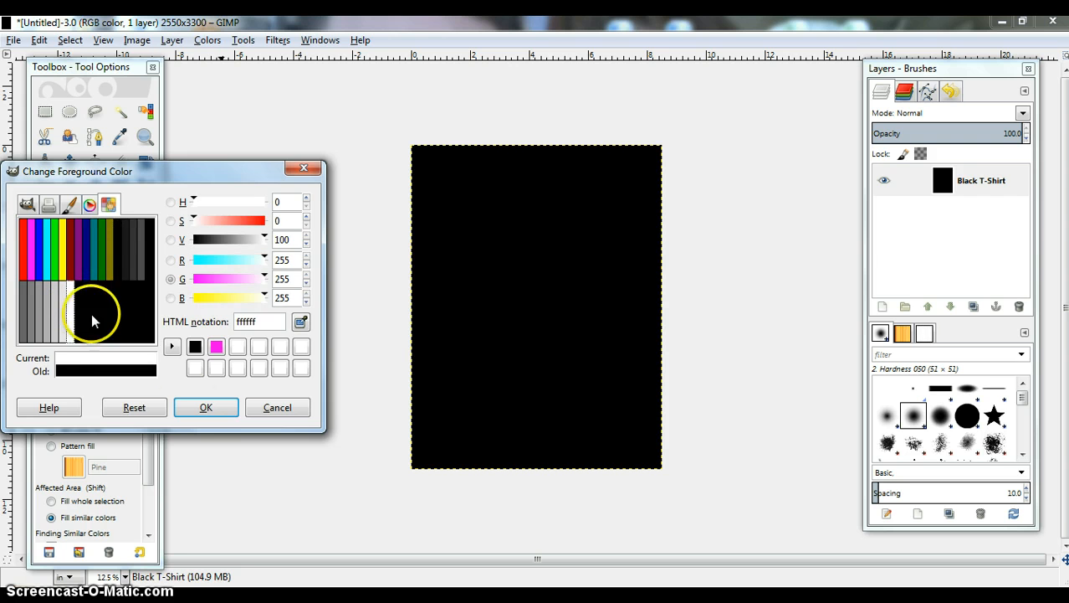
click(206, 407)
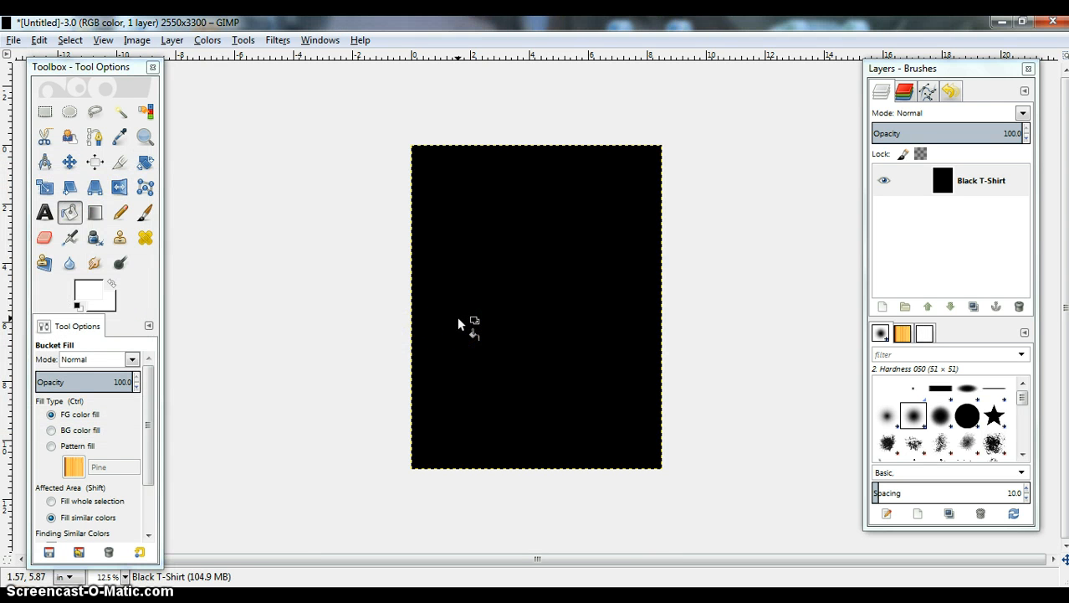
click(459, 320)
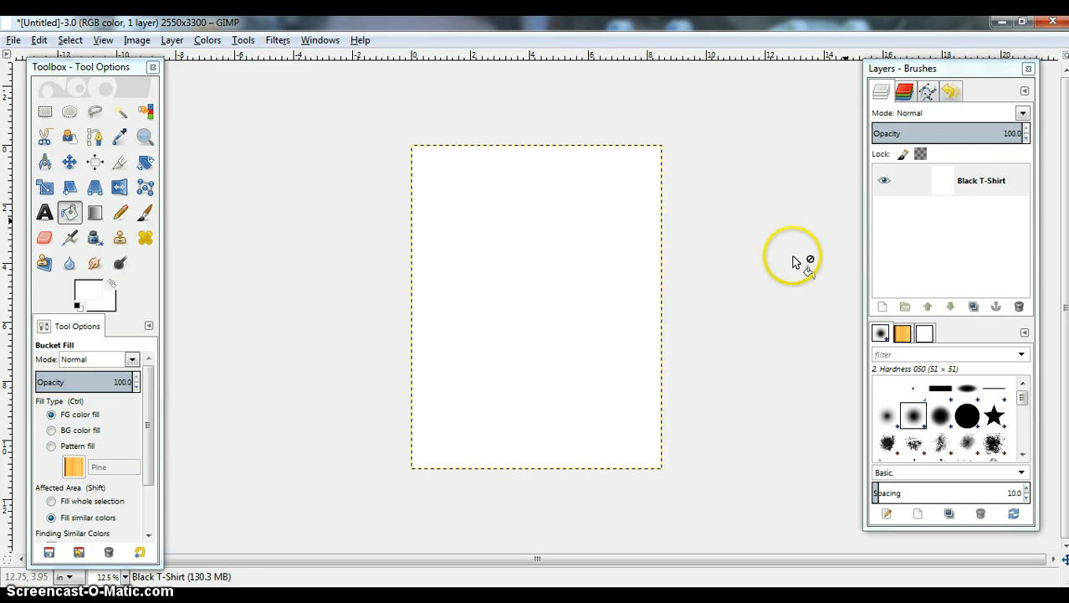
Rename the Black T-Shirt layer to White T-Shirt
double_click(980, 183)
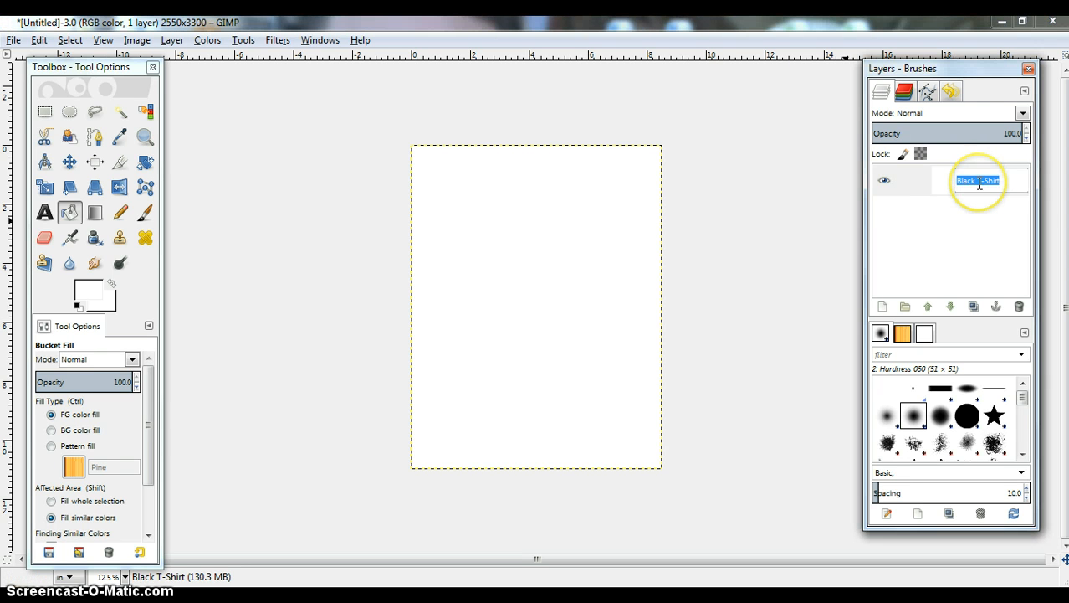
text(White T)
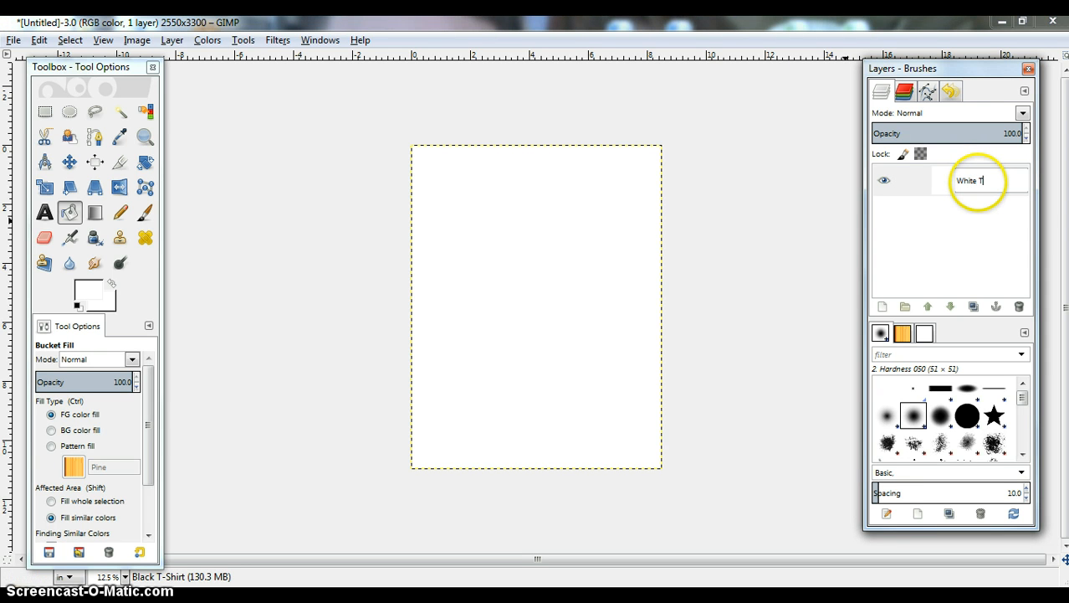
text(-Shirt)
key(Return)
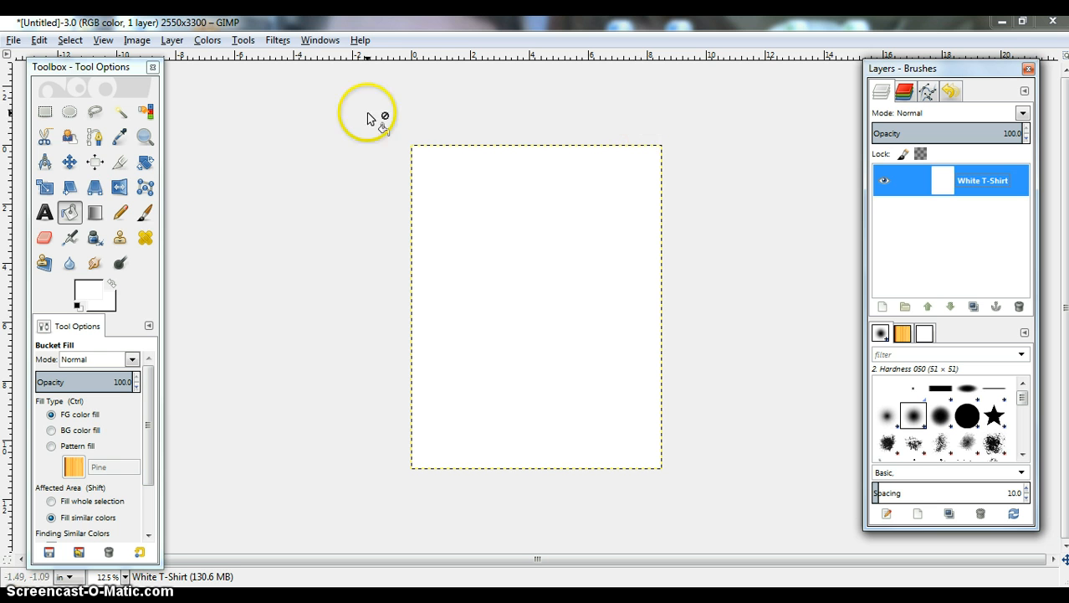
Select the Pencil tool and add a transparent 2550 × 3300 px layer named Pink
click(120, 209)
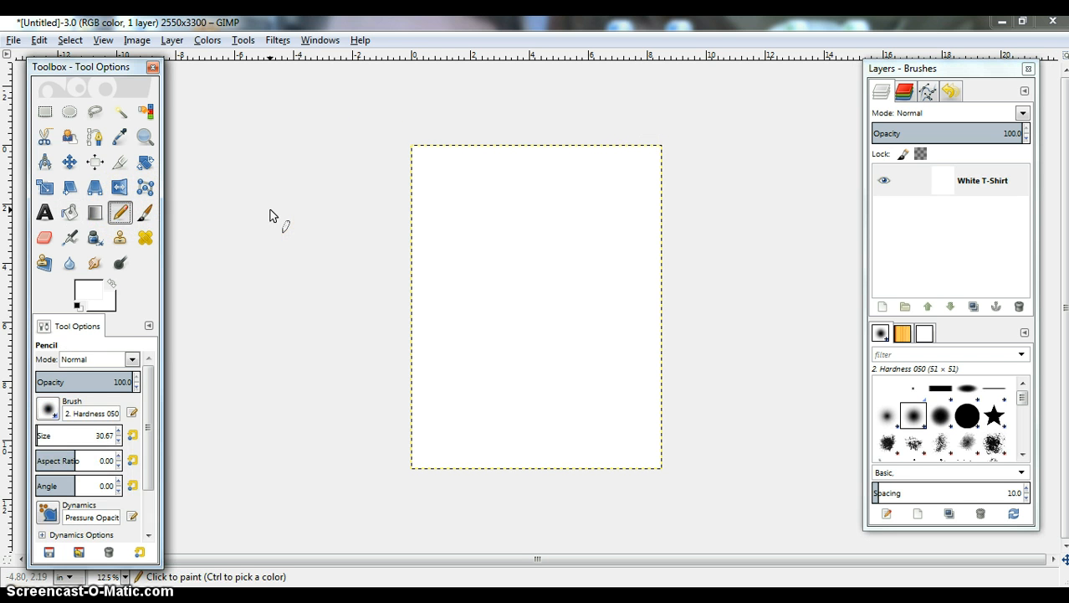
click(173, 41)
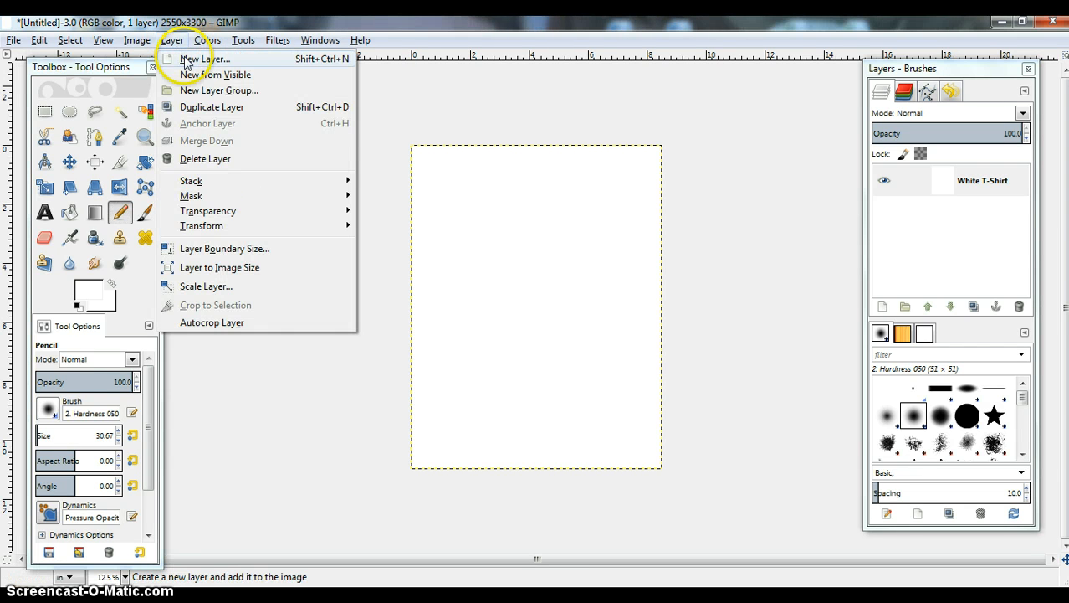
click(194, 62)
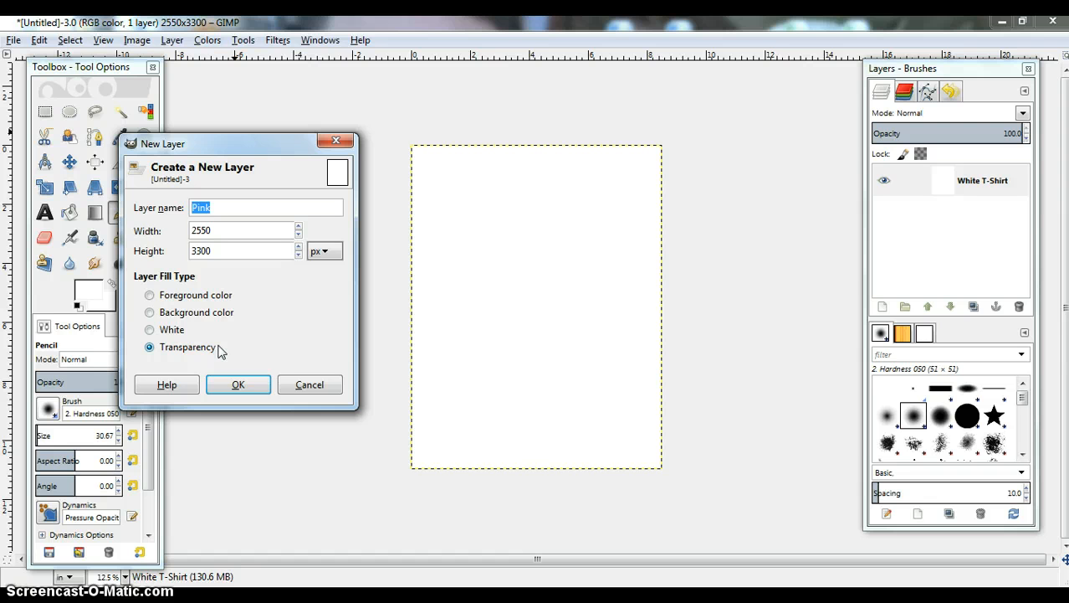
click(240, 384)
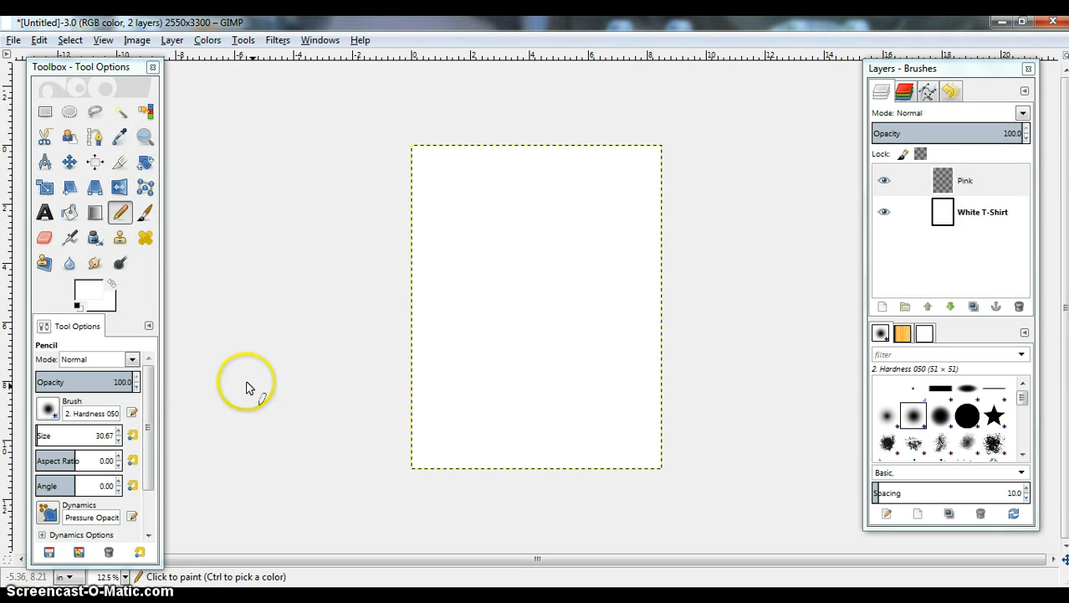
Add another transparent 2550 × 3300 px layer and name it Black
click(173, 40)
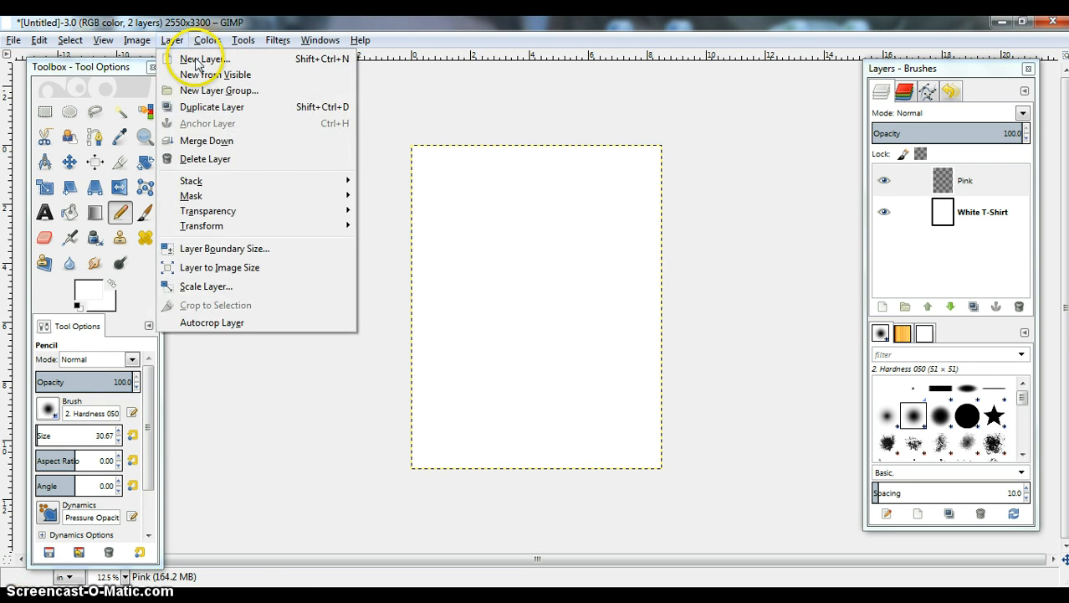
click(199, 60)
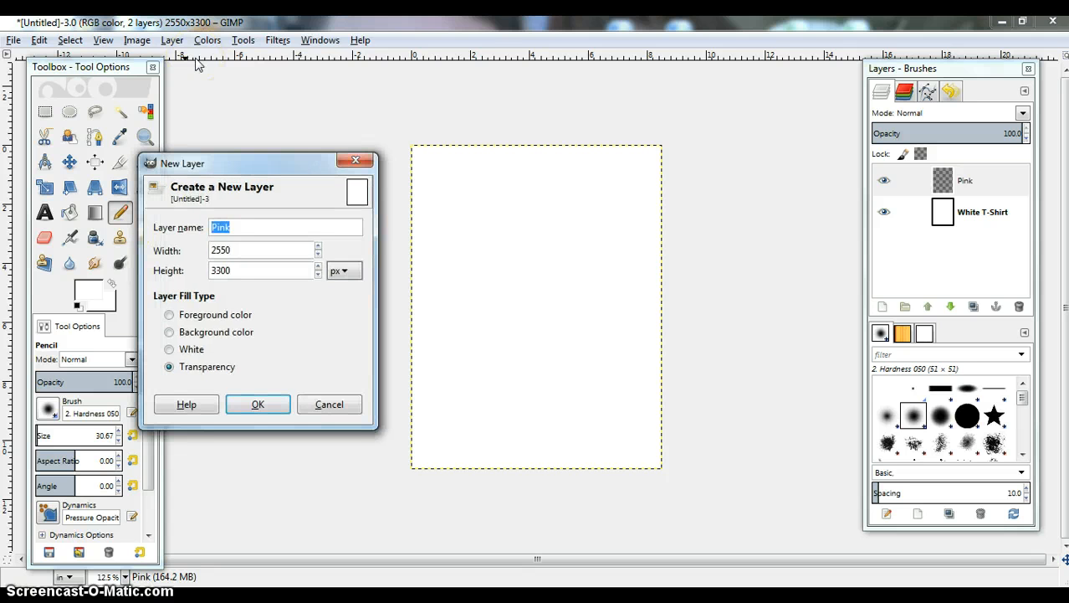
text(Black)
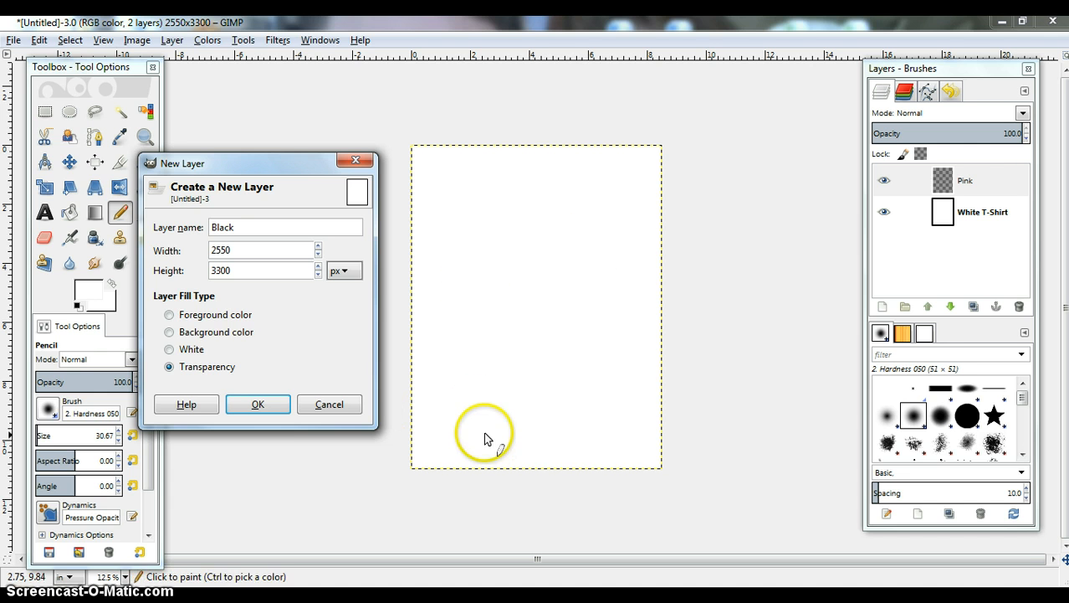
click(280, 405)
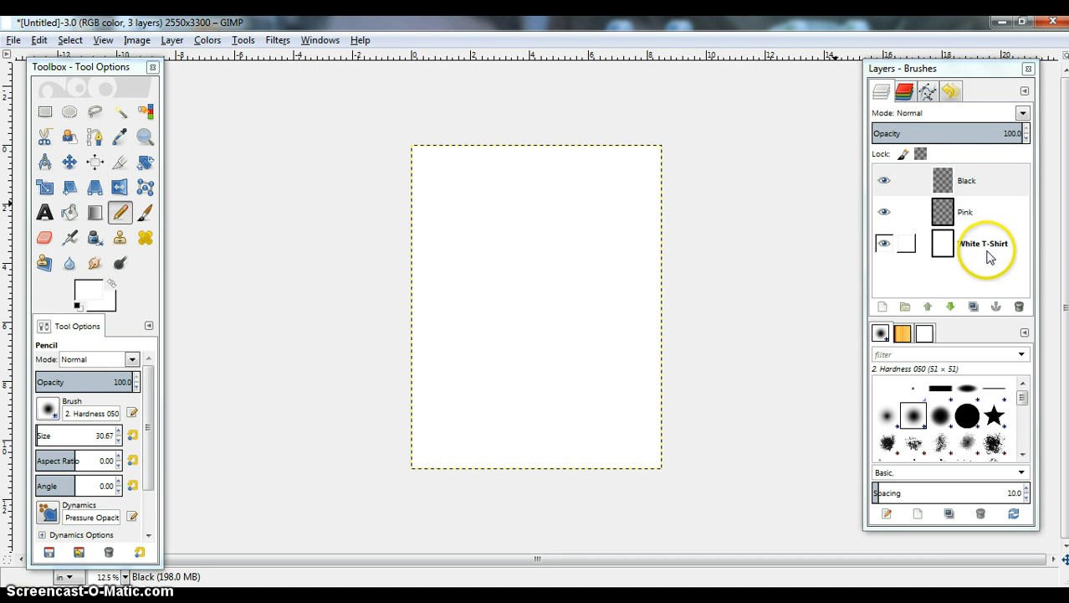
Make the Black layer active and set the foreground color to black from the saved colors
click(977, 183)
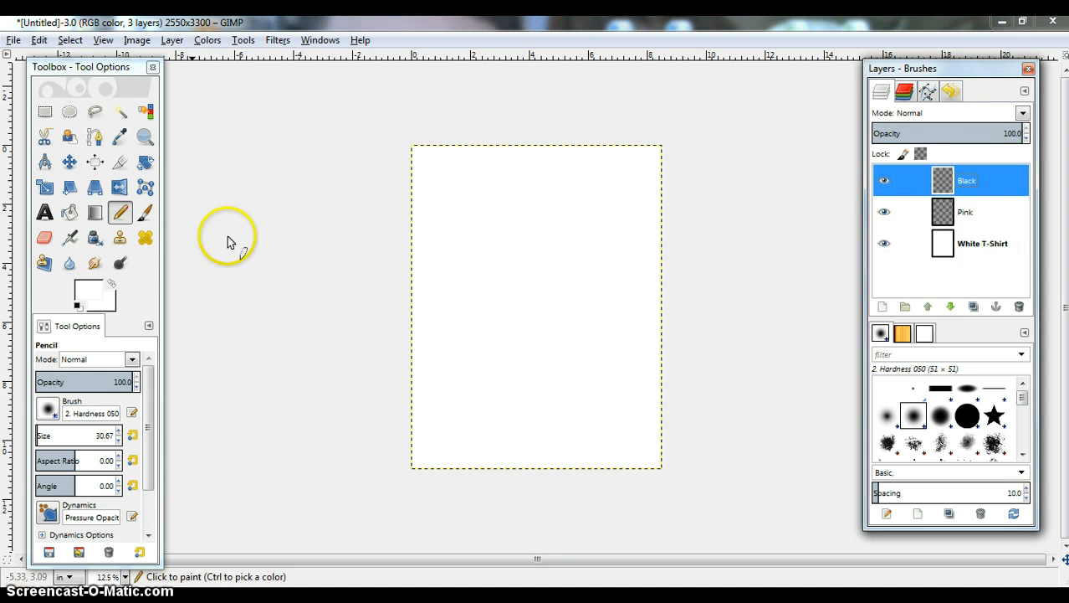
click(84, 297)
click(84, 297)
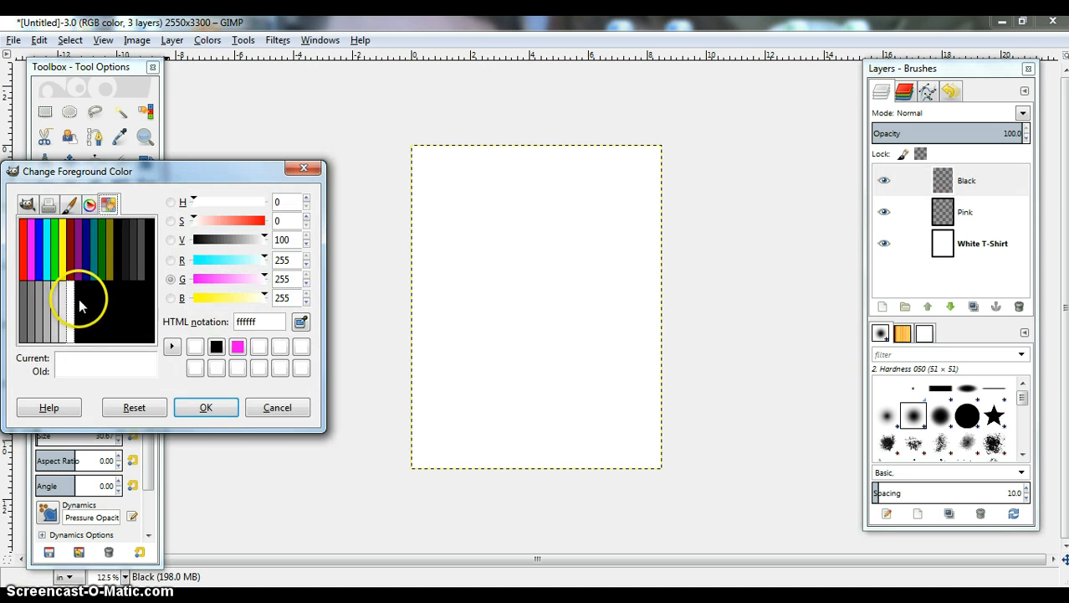
click(216, 349)
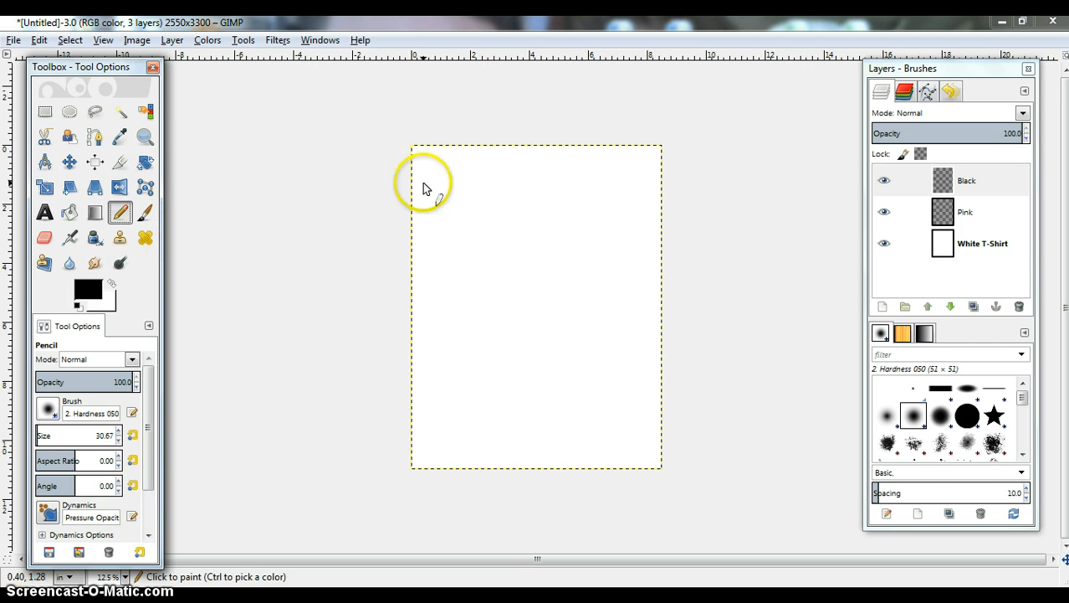
Draw a text box about 7 × 1.8 inches across the upper part of the page with the Text tool
click(44, 214)
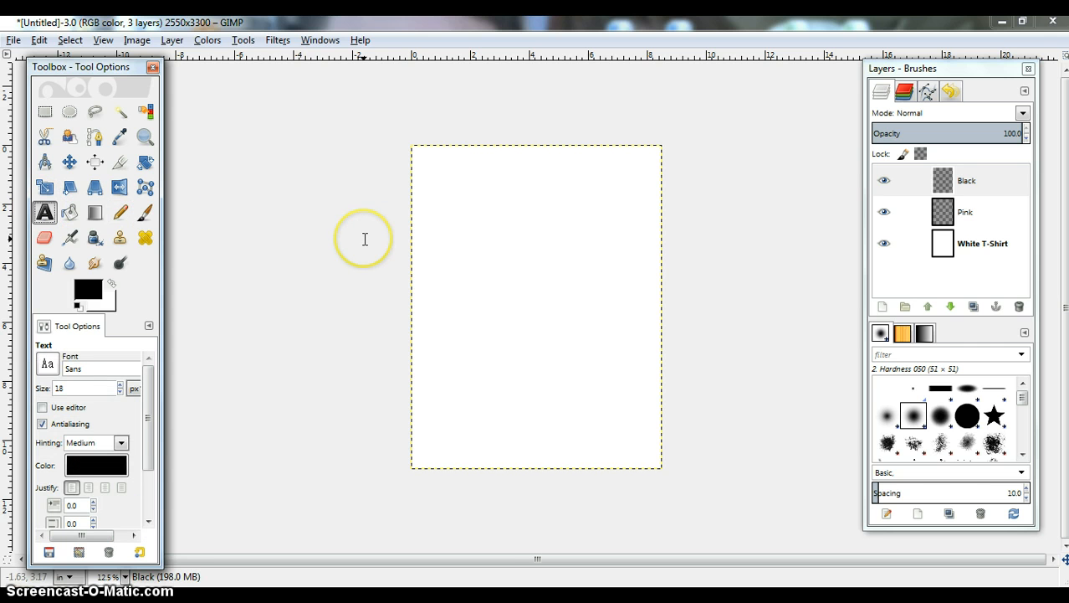
click(427, 179)
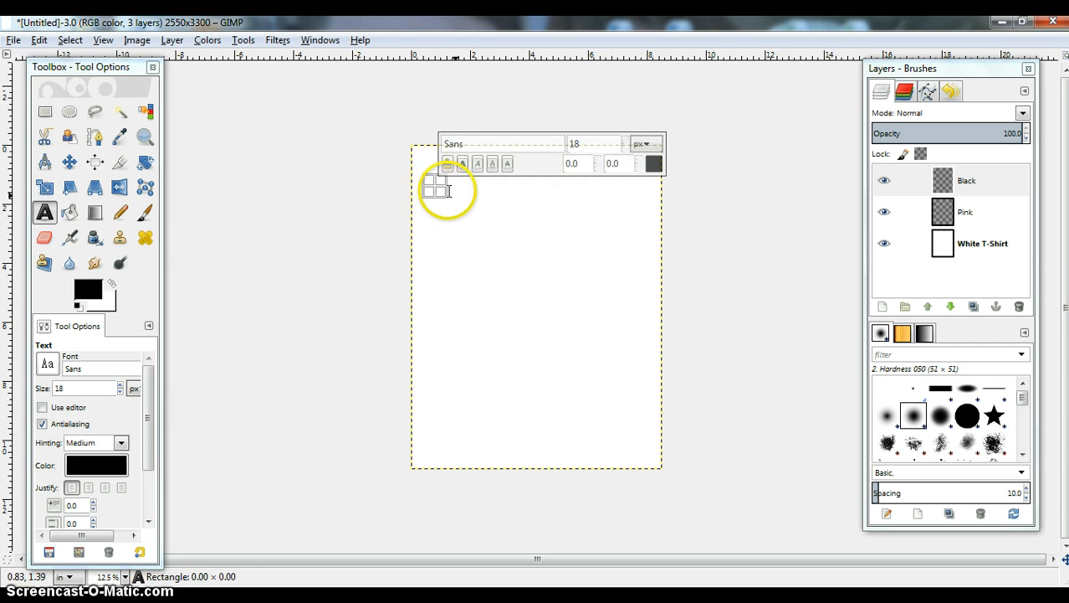
drag(434, 186, 644, 240)
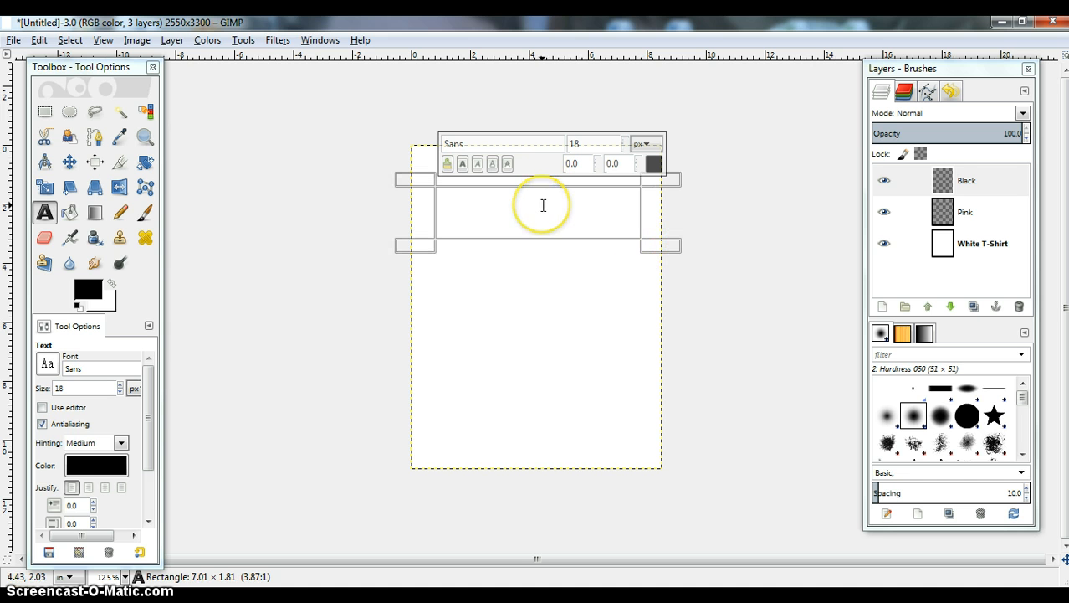
text(T)
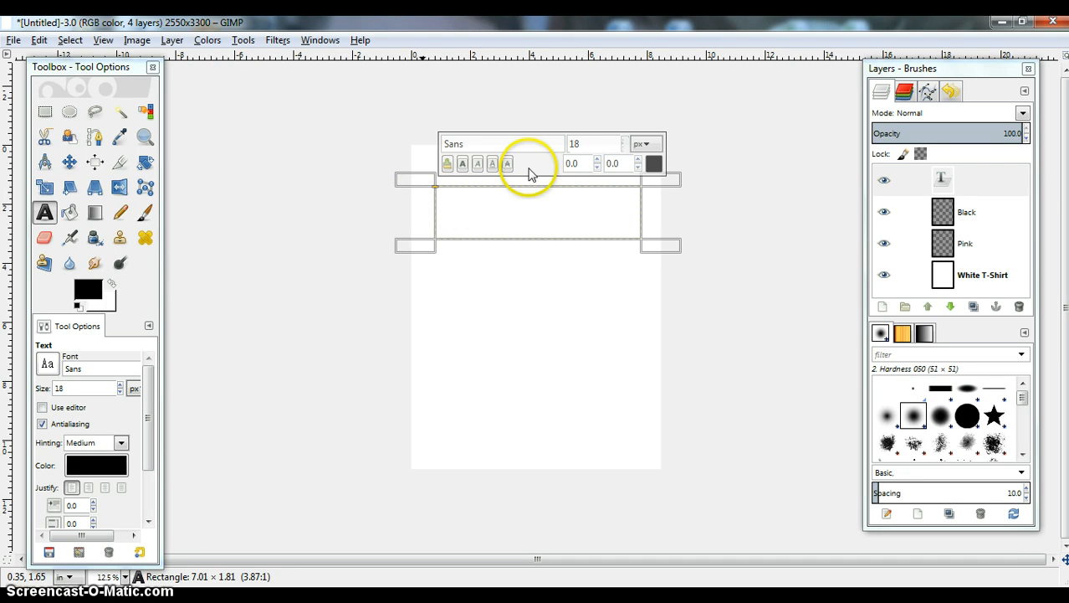
click(599, 143)
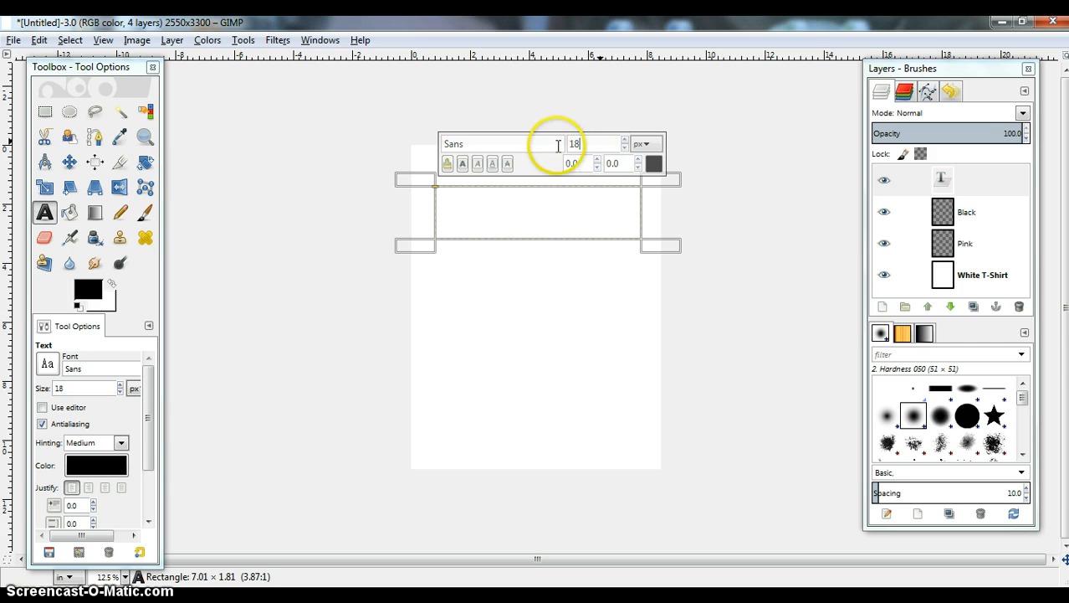
click(550, 143)
text(25)
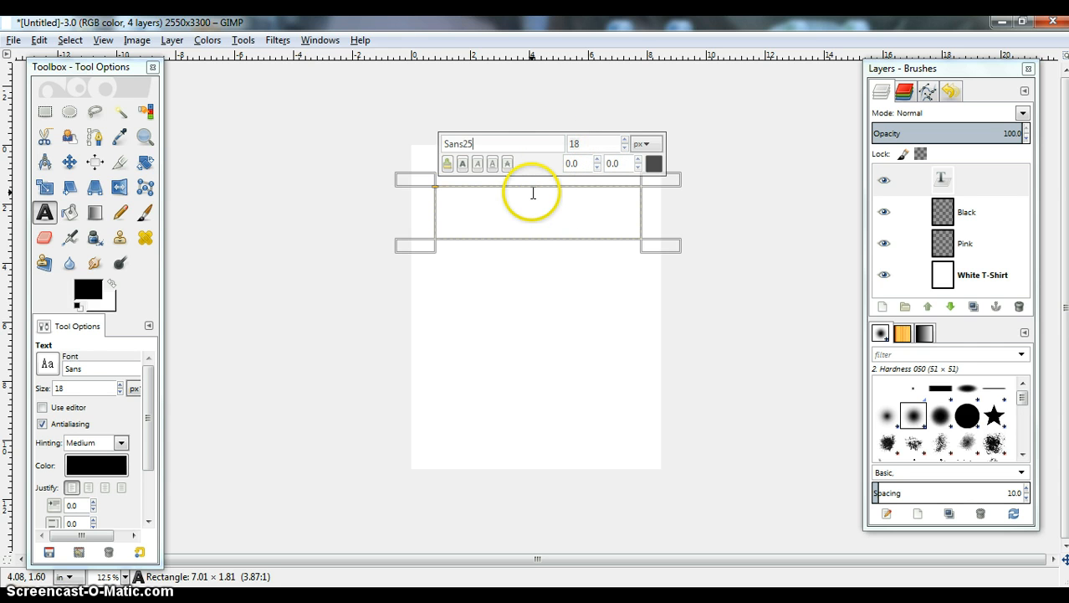
key(BackSpace)
key(BackSpace)
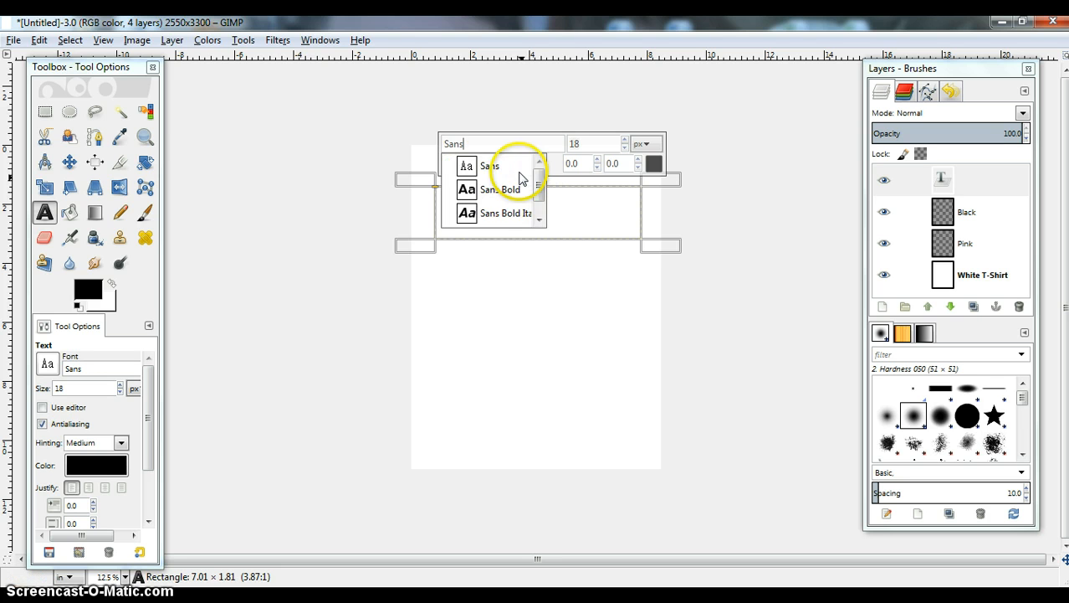
Enter "This is a Designer T-Shirt" in the text box
click(585, 229)
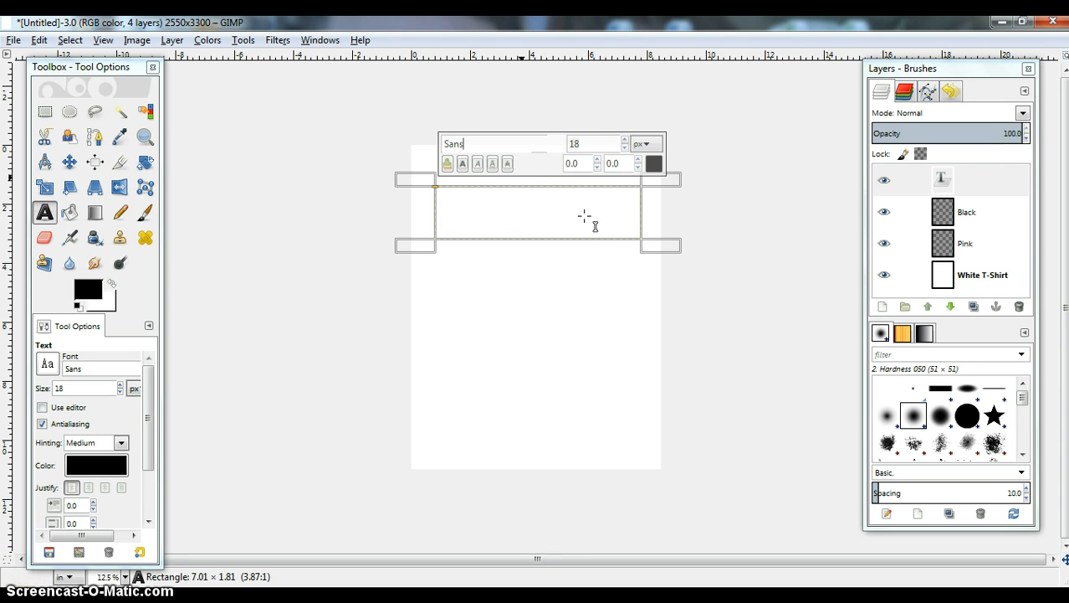
text(Thi)
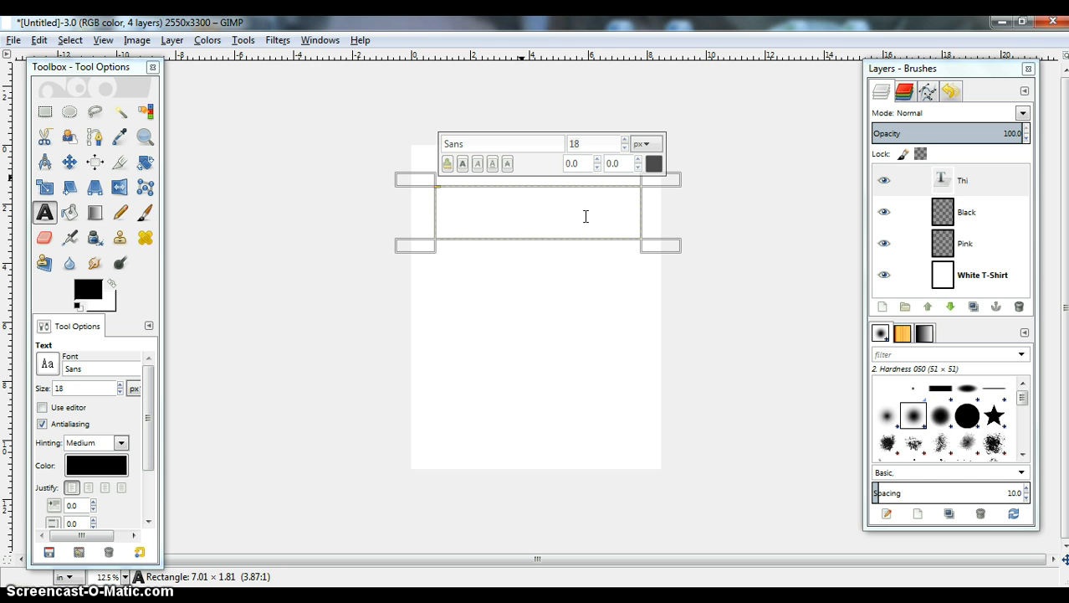
text(s is a Designer T-Shirt)
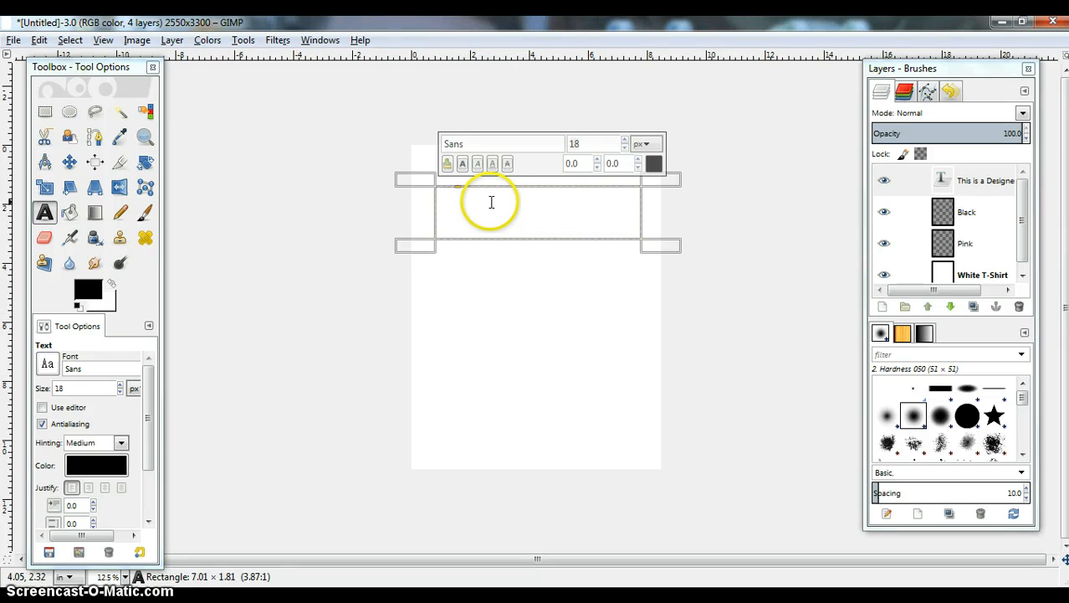
Select the whole text line and enlarge its font size to 159 px to span the text box
drag(463, 194, 425, 192)
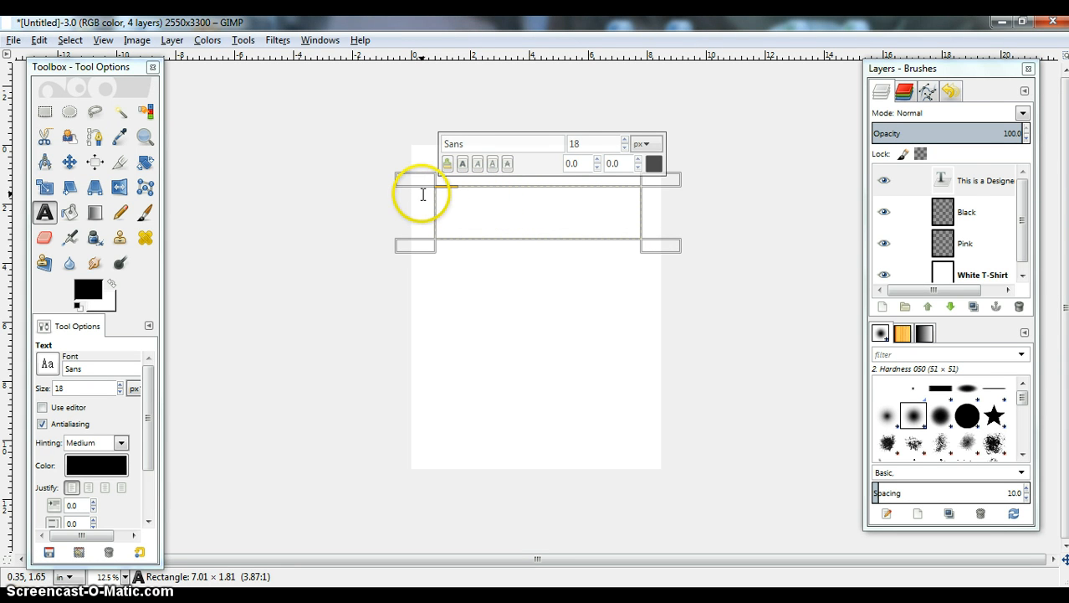
click(626, 140)
click(625, 140)
click(625, 140)
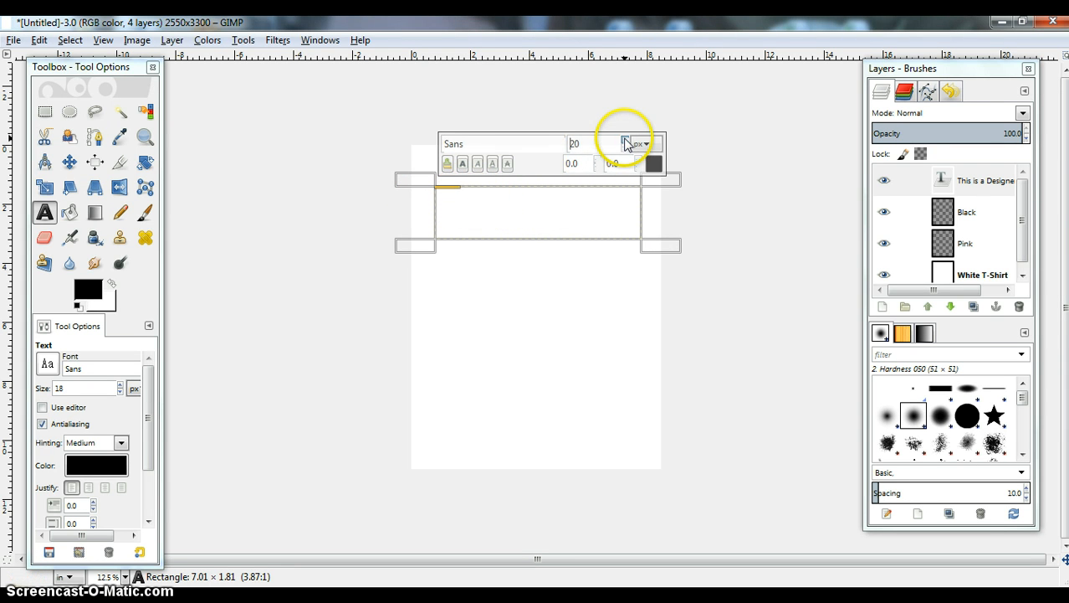
click(625, 140)
click(626, 140)
click(625, 140)
click(625, 140)
drag(625, 143, 625, 143)
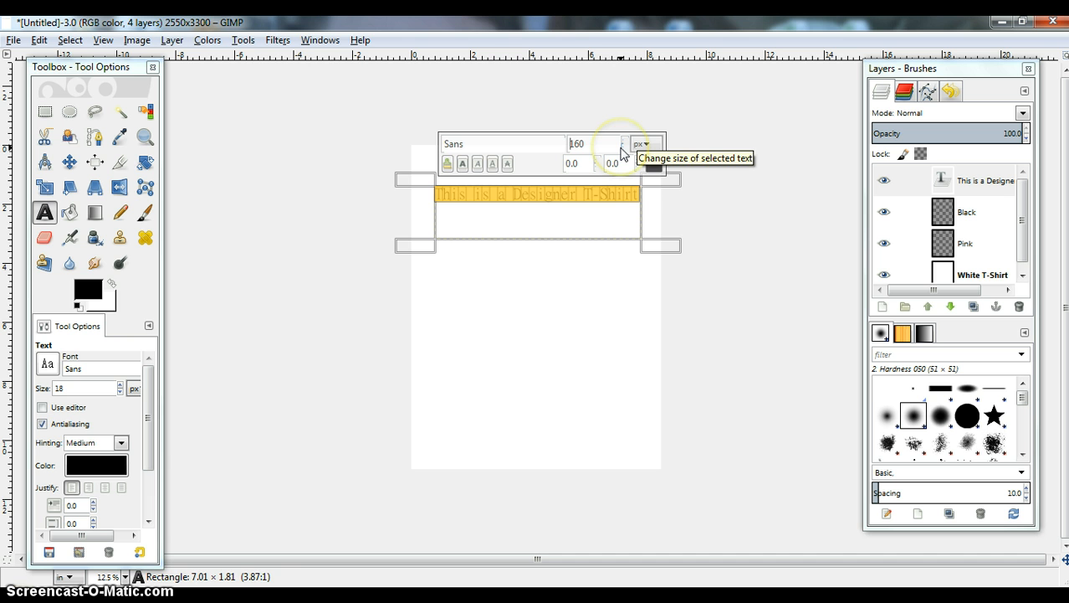
click(624, 148)
click(617, 191)
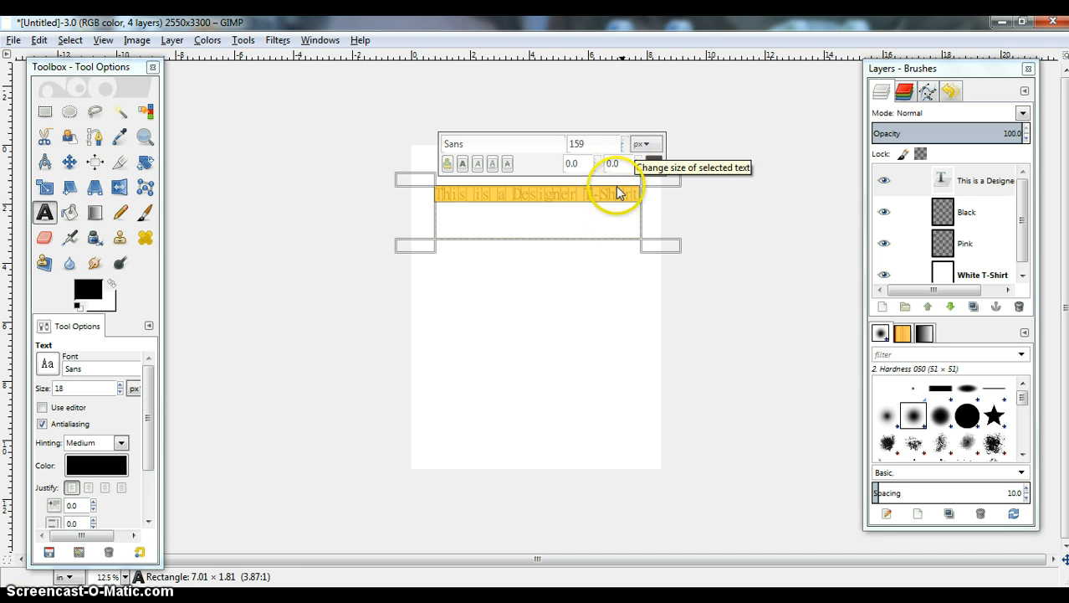
Finish editing the "This is a Designer T-Shirt" text and merge its layer down into the Black layer
click(611, 206)
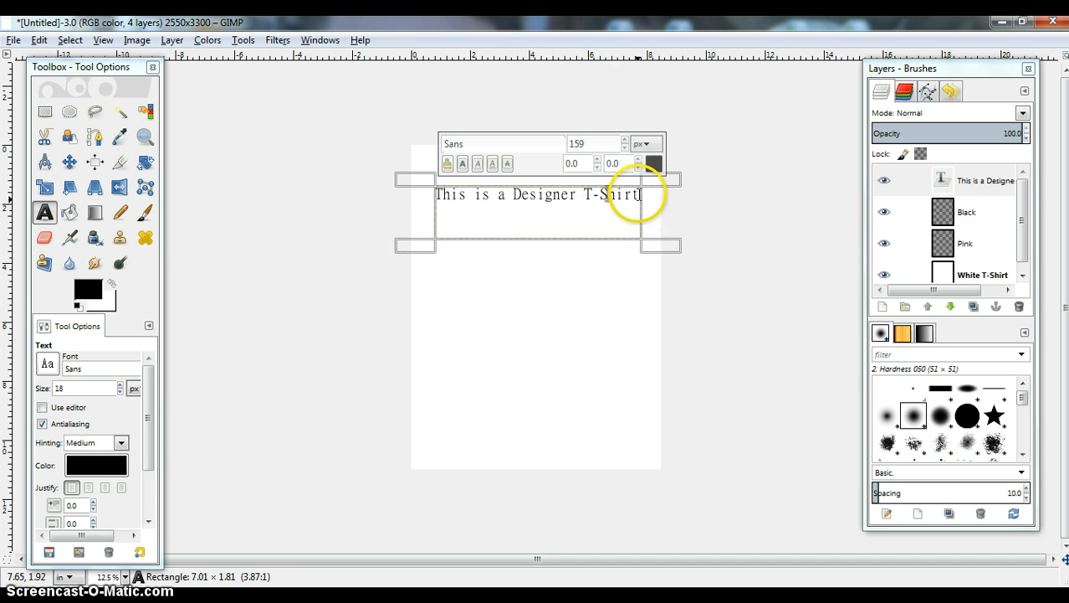
click(639, 194)
click(639, 194)
click(676, 268)
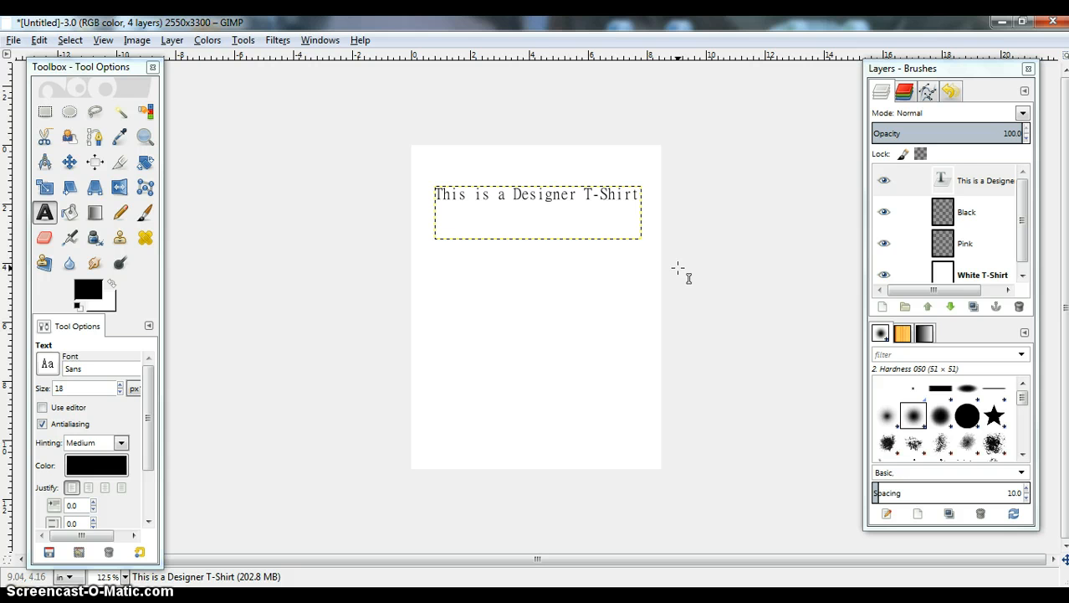
click(972, 181)
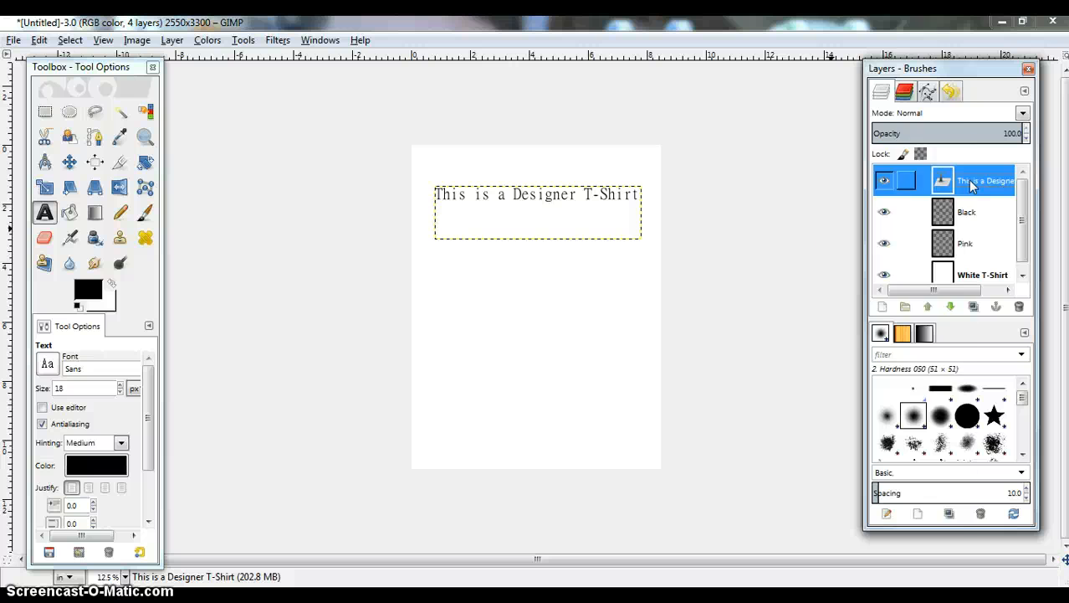
right_click(972, 186)
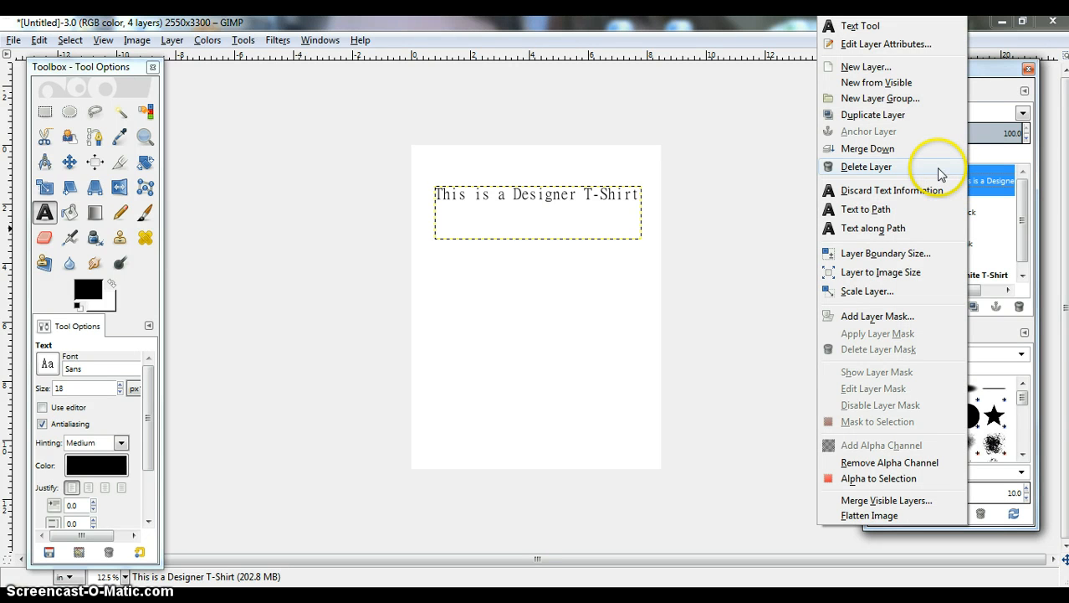
click(926, 149)
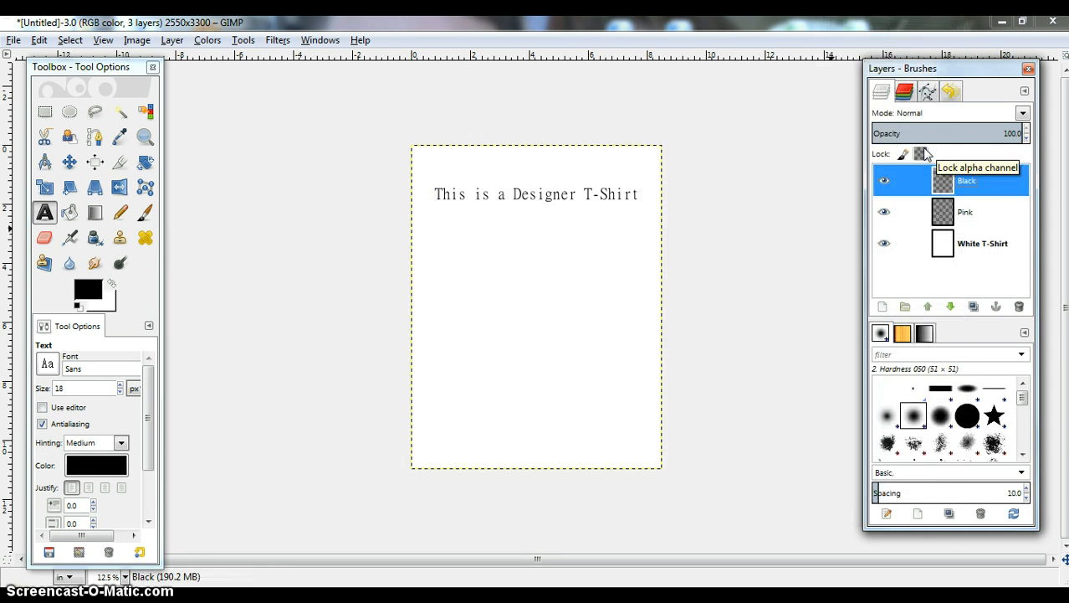
Hide and show the Black and White T-Shirt layers in turn to check what each one contains
click(883, 182)
click(884, 182)
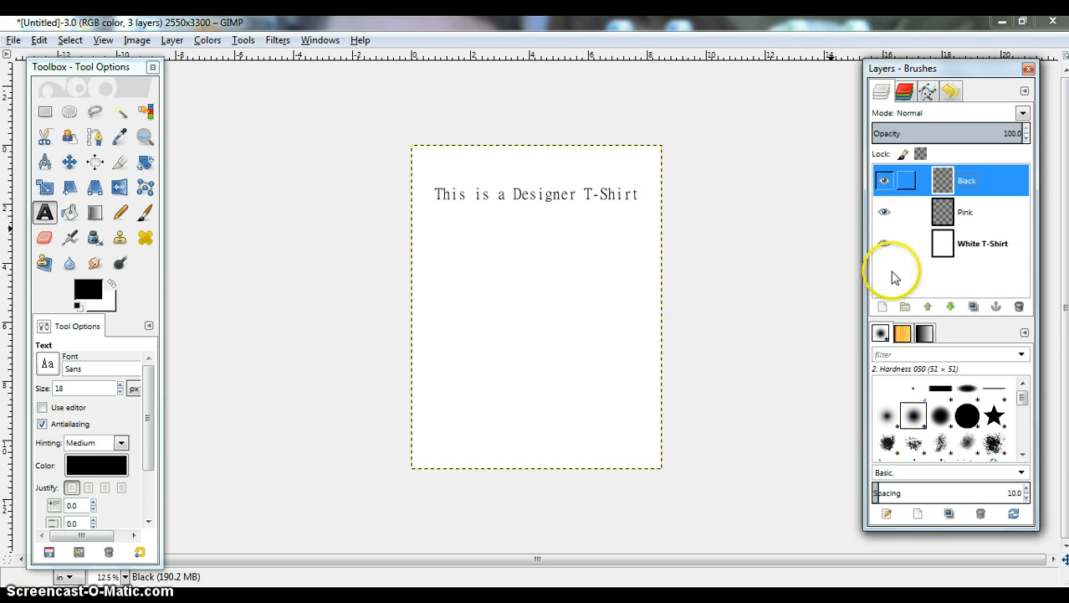
click(884, 244)
click(884, 245)
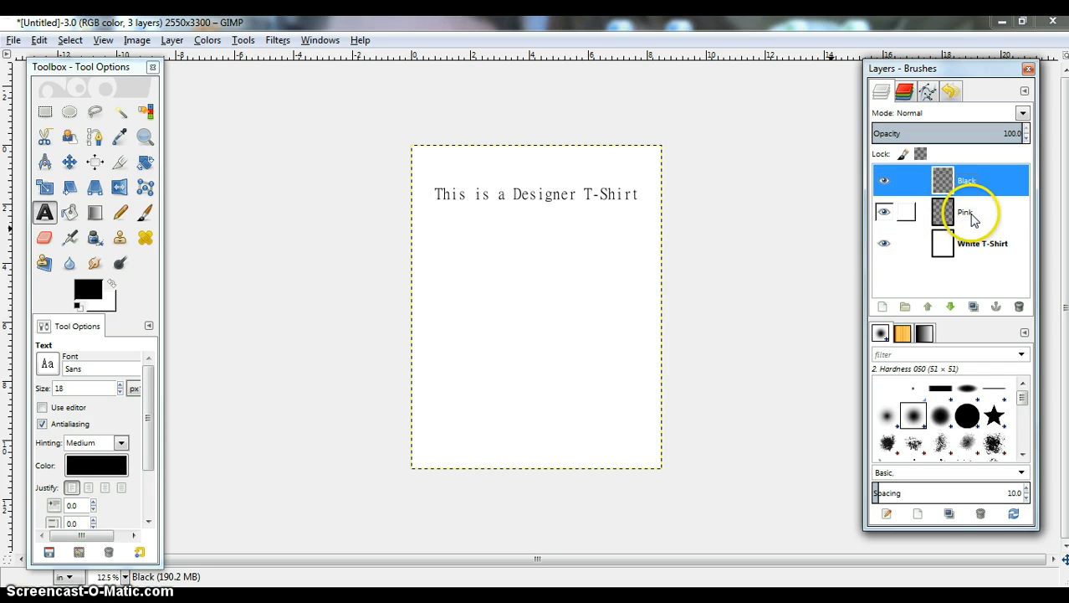
Make the Pink layer active, choose the Text tool and set the foreground color to the saved pink
click(971, 216)
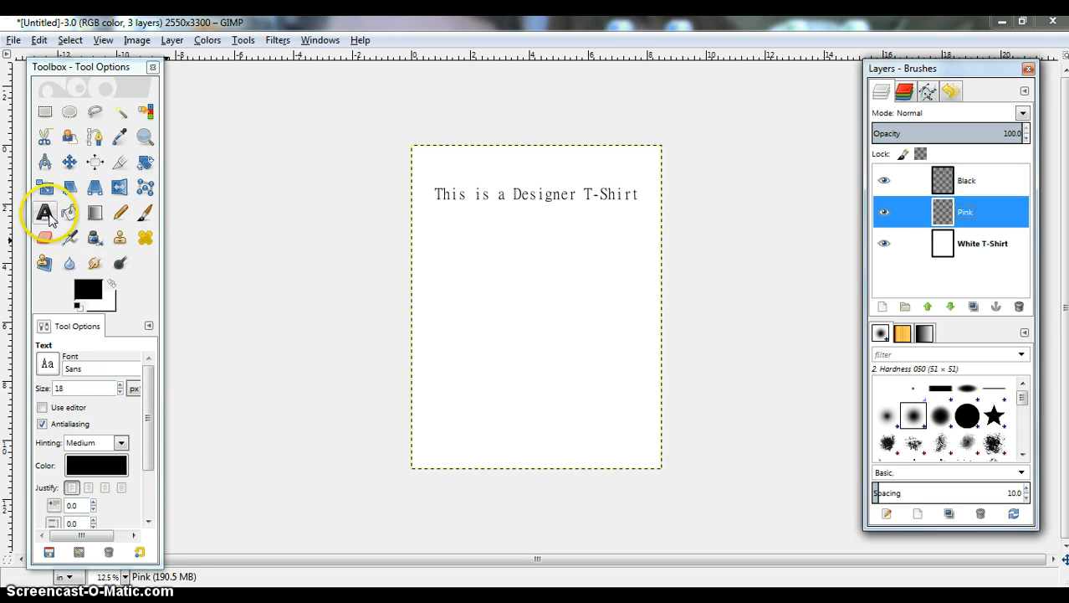
click(51, 218)
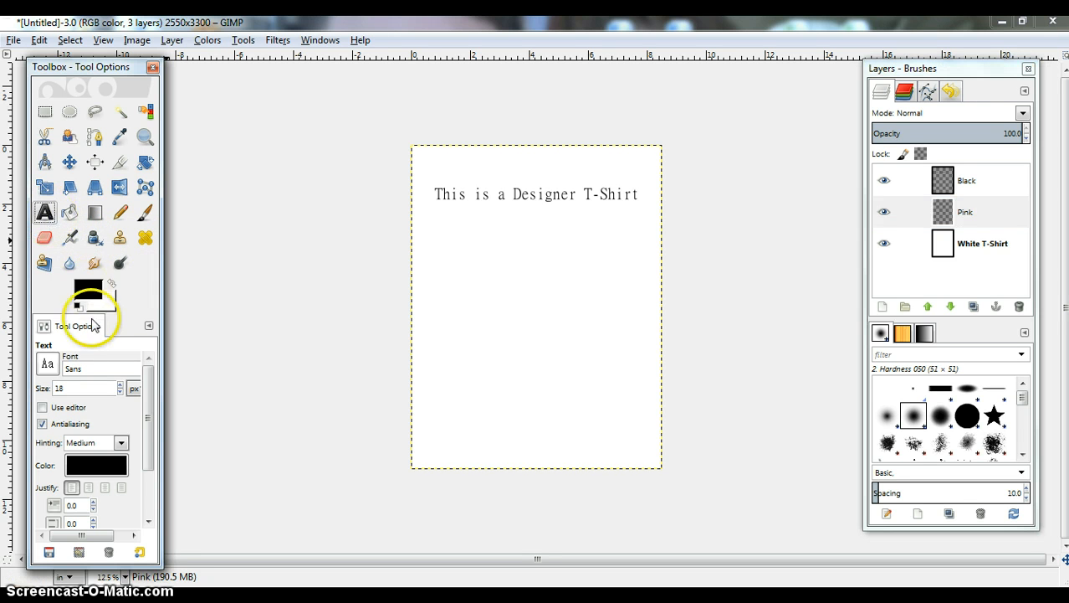
click(88, 289)
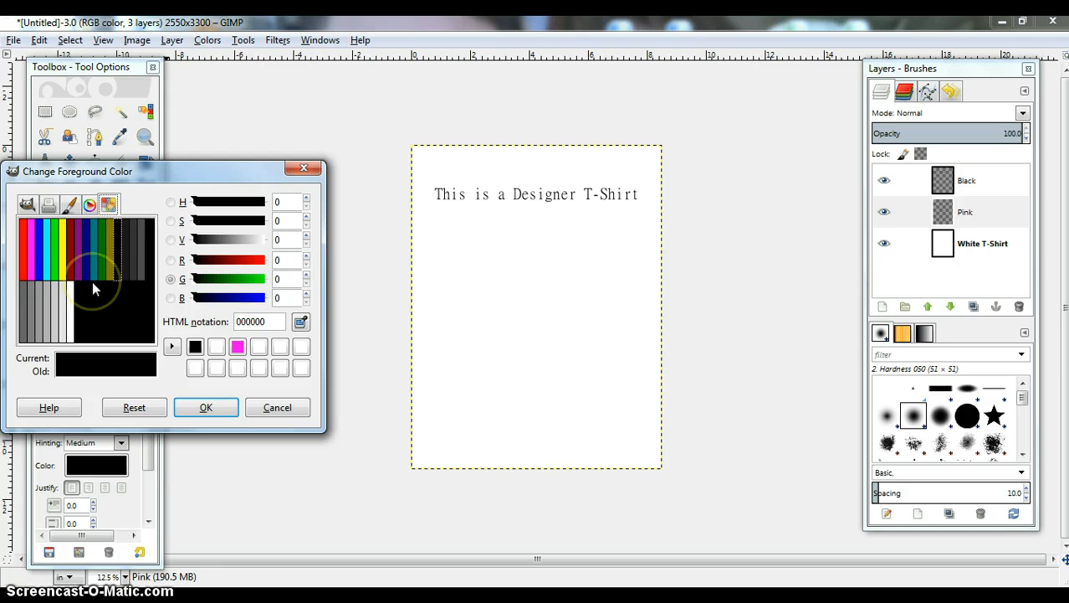
click(238, 346)
click(206, 407)
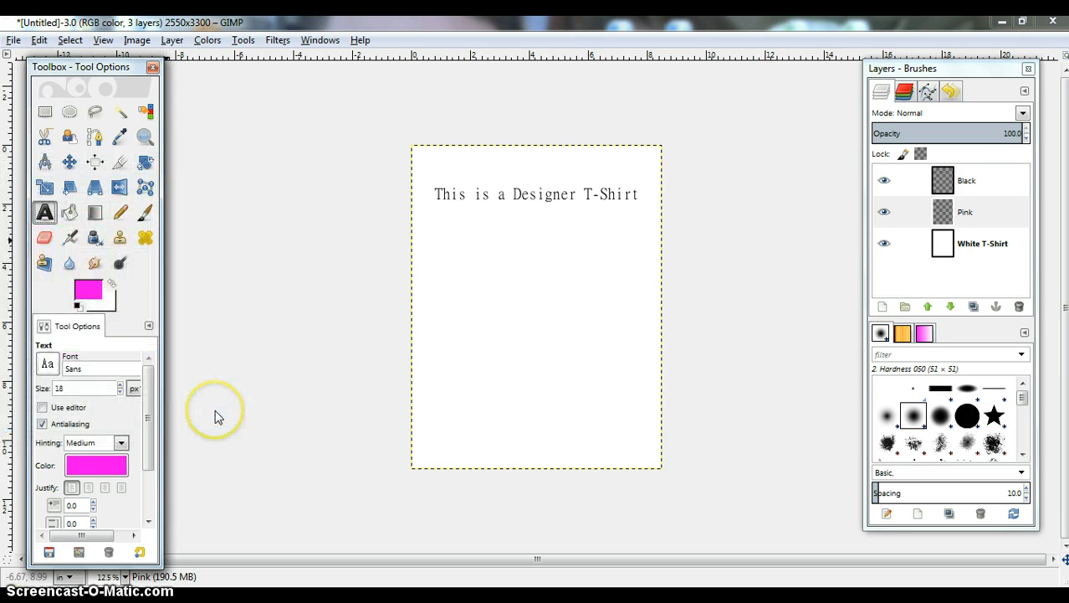
Draw a text box about 6.3 × 1.2 inches below the black text line and enter "(I designed it)"
drag(449, 209, 635, 244)
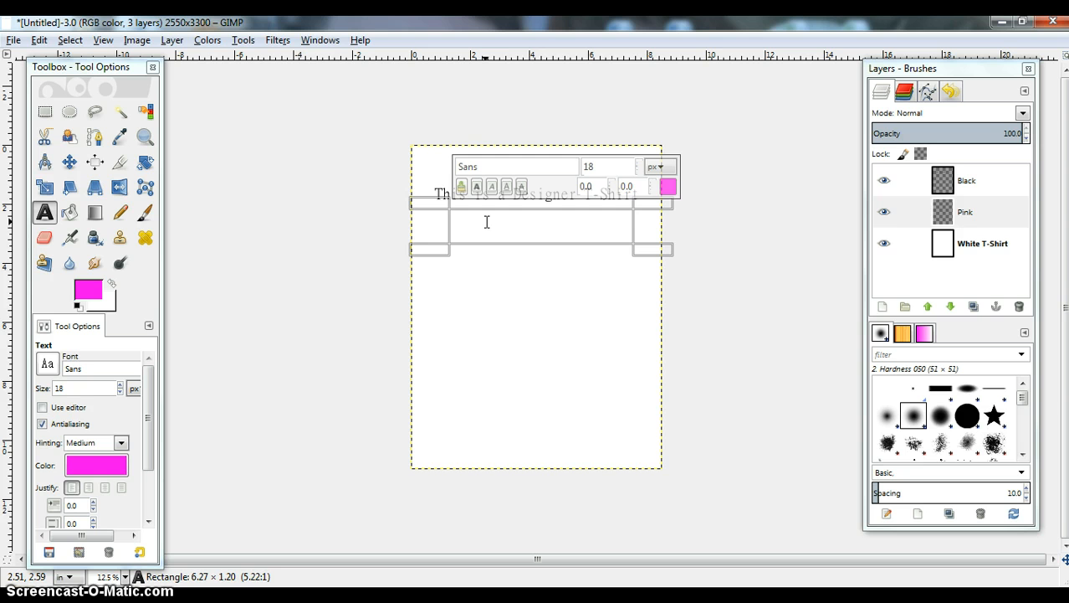
text((Be)
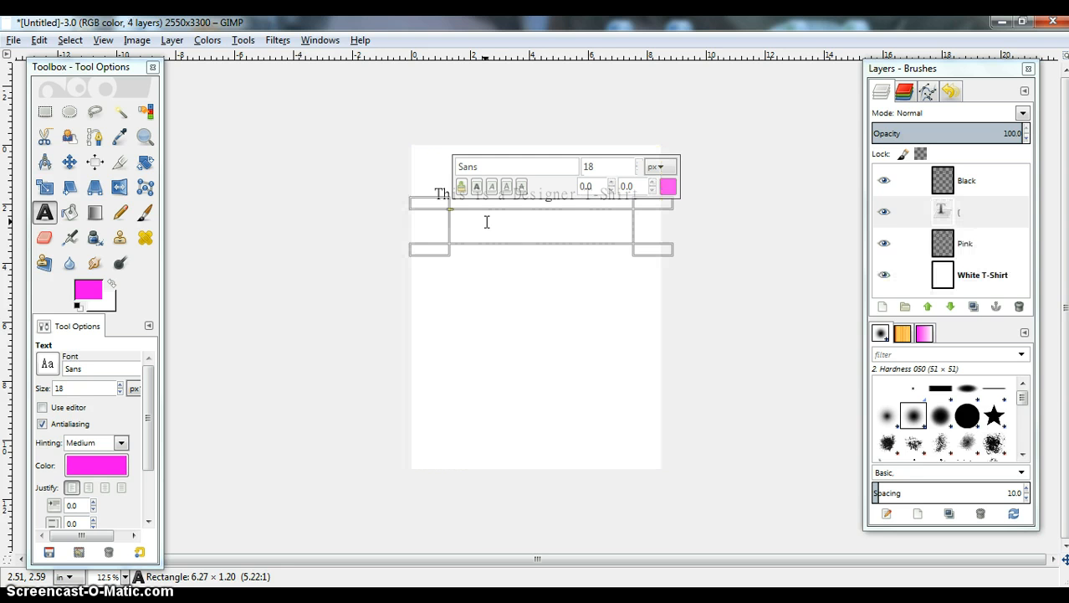
text(cause I made)
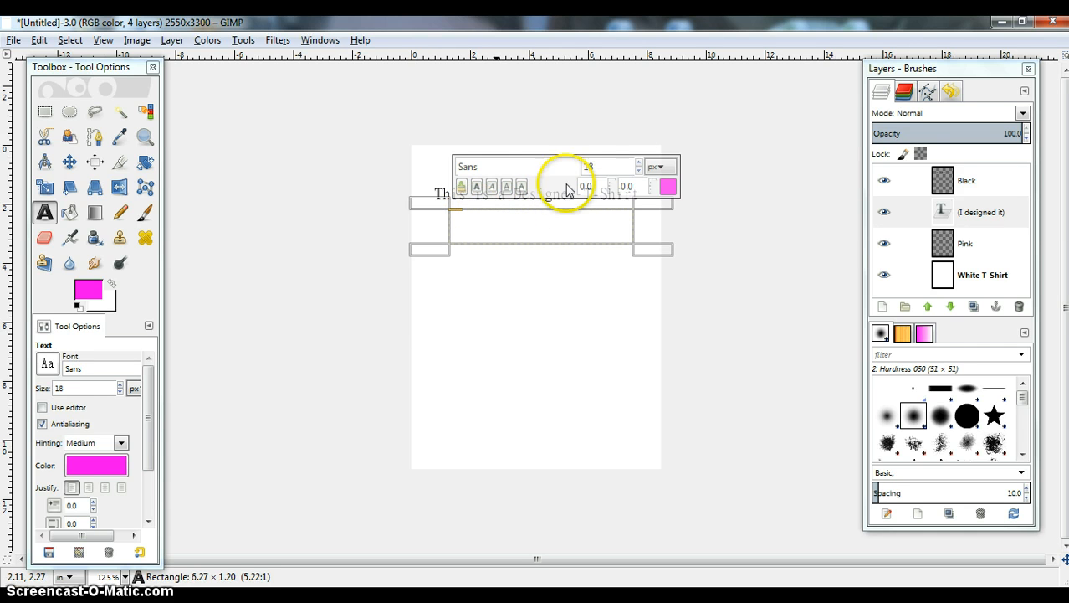
Enlarge the selected pink text to a font size of 147 px and finish editing the text
click(639, 165)
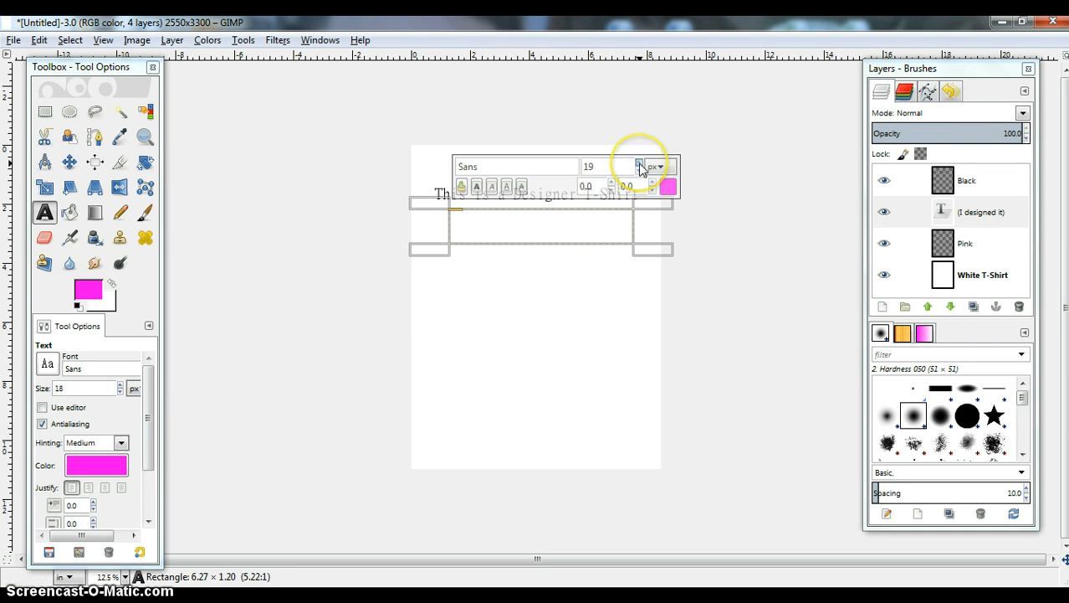
drag(640, 166, 640, 166)
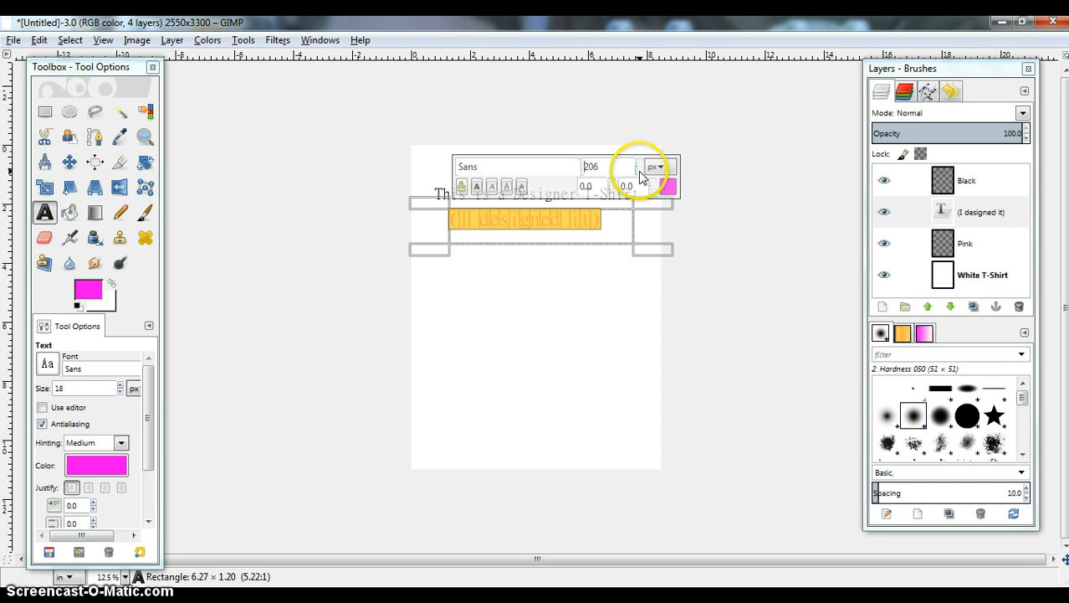
click(639, 172)
click(639, 171)
drag(638, 173, 639, 174)
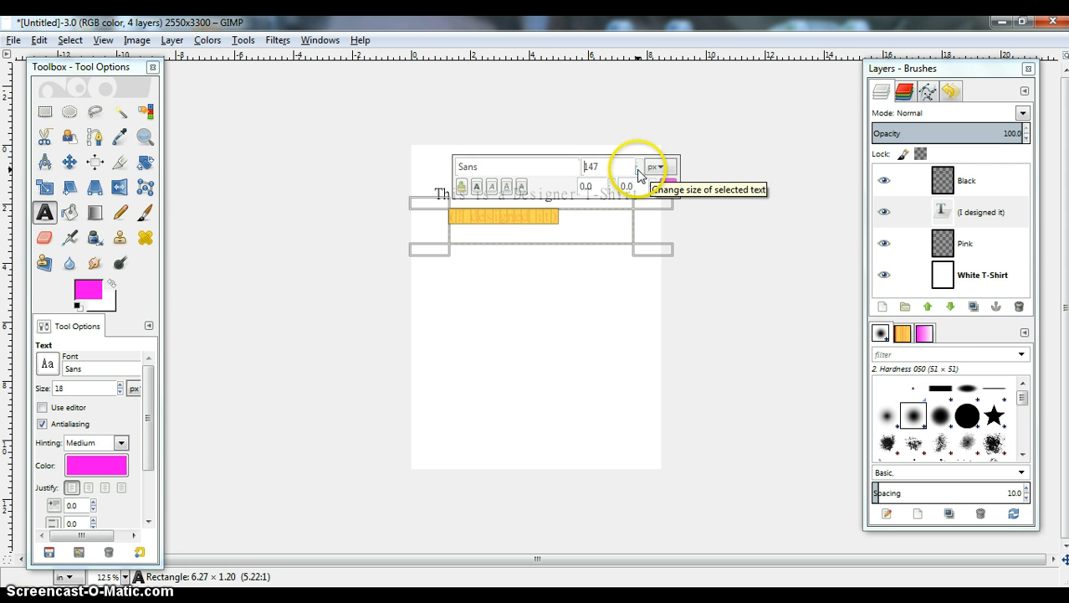
click(711, 214)
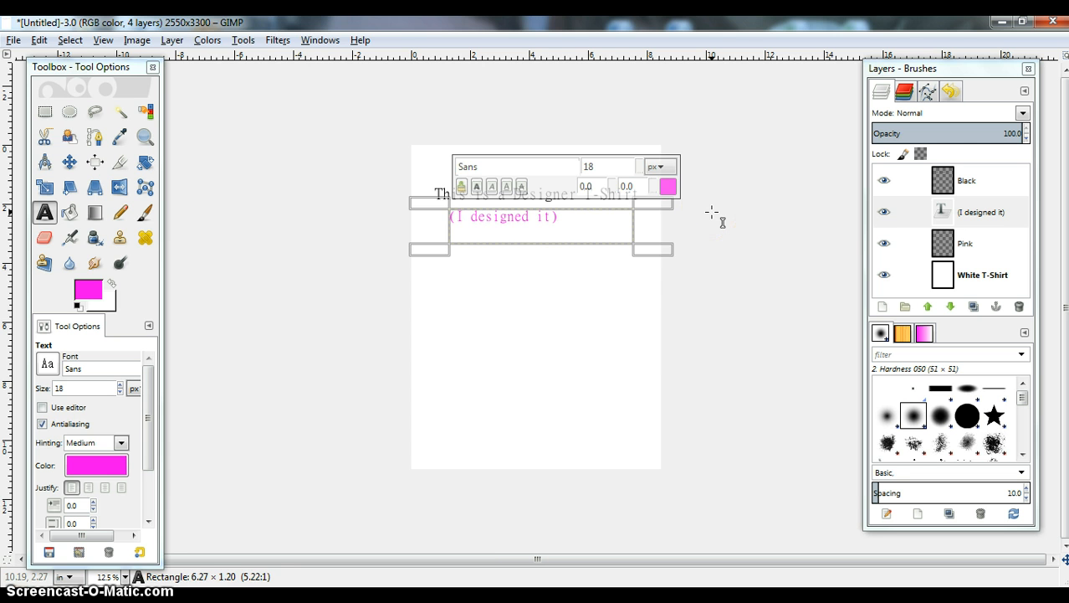
key(Escape)
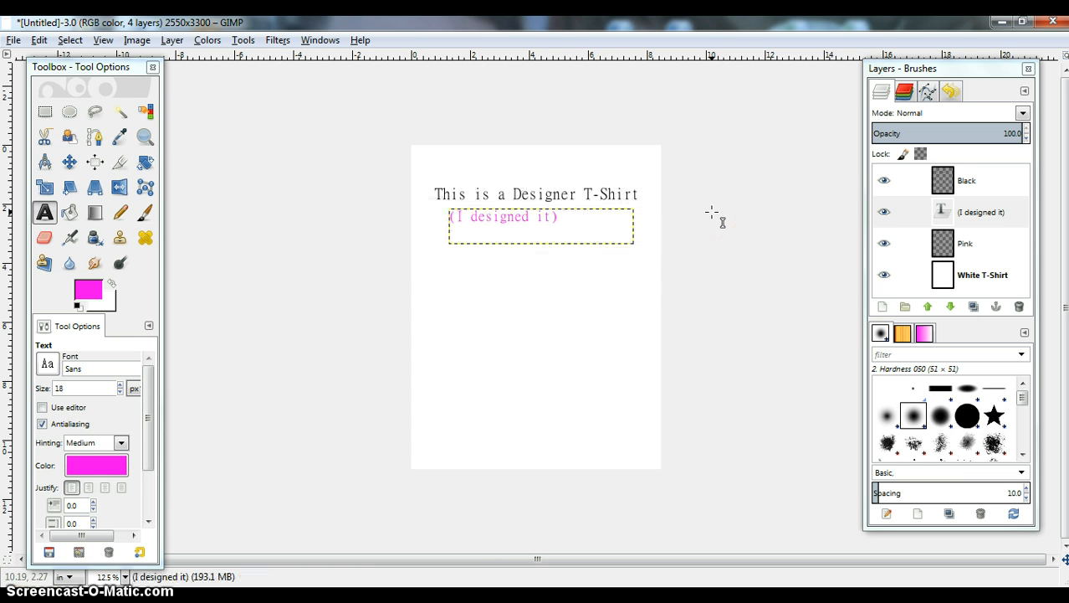
Merge the "(I designed it)" text layer down into the Pink layer
click(973, 213)
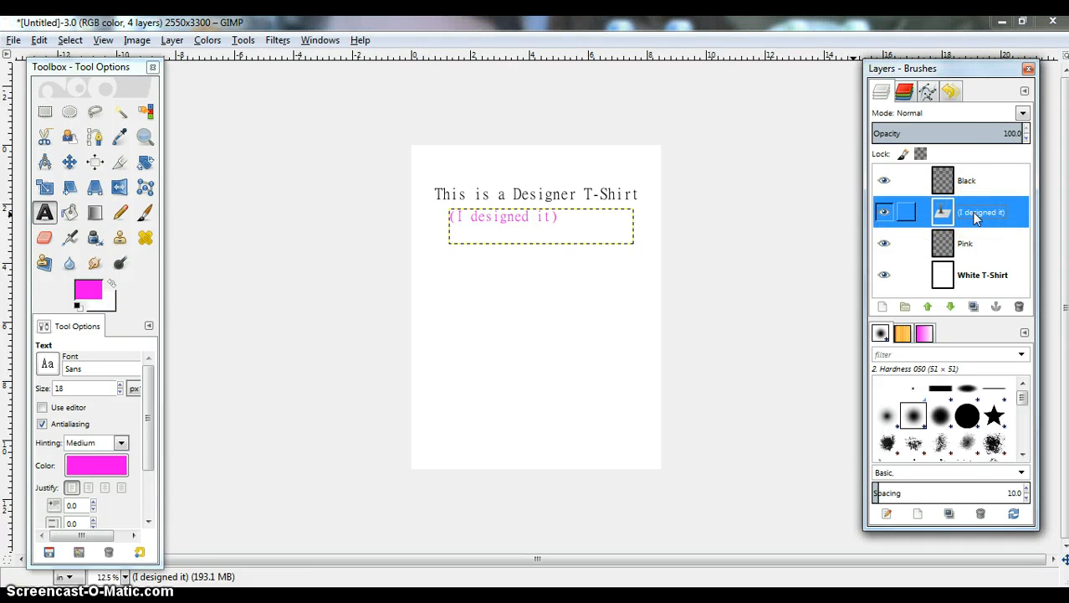
right_click(975, 216)
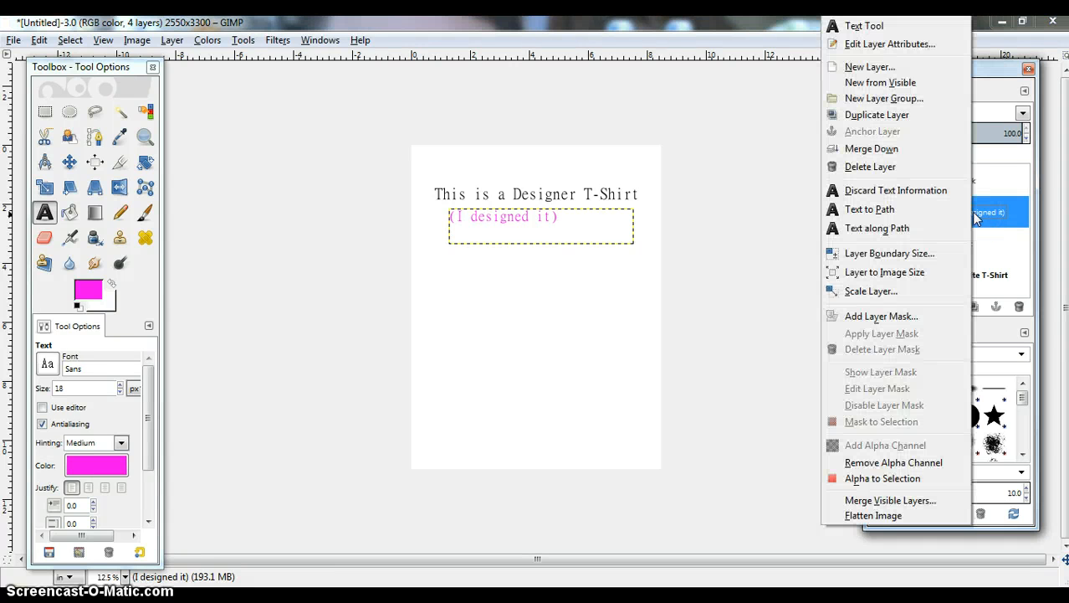
click(943, 150)
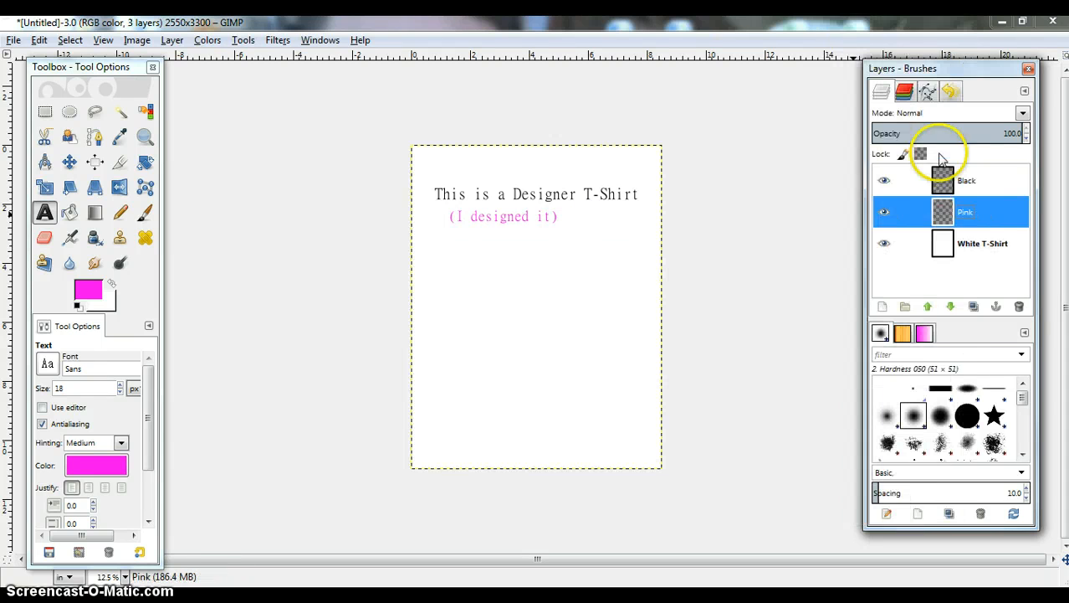
Hide and show the Pink, Black and White T-Shirt layers in turn to check the color separation
click(884, 212)
click(884, 213)
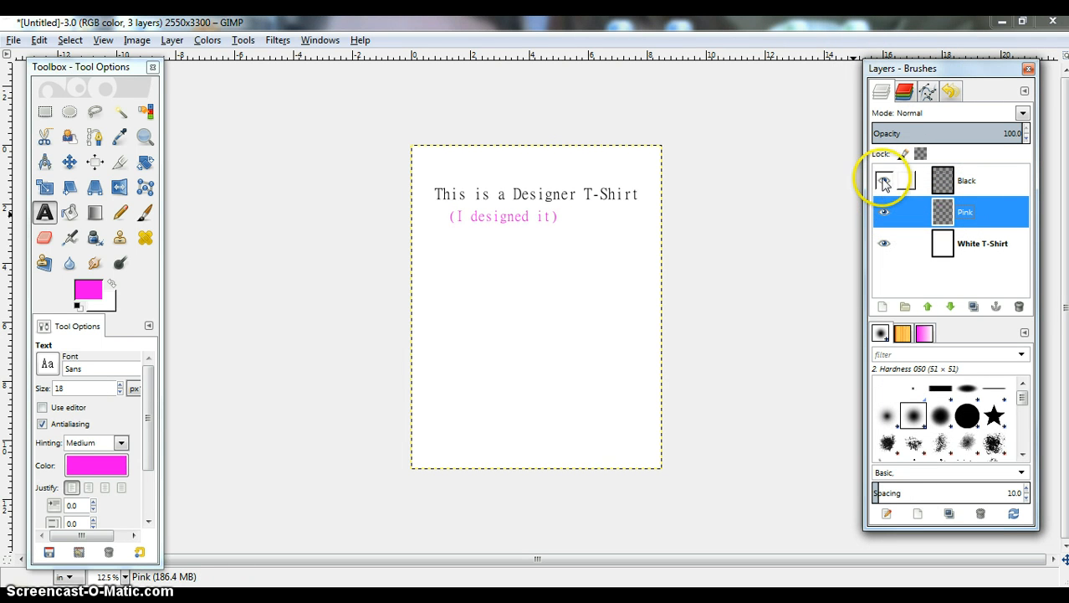
click(885, 180)
click(885, 181)
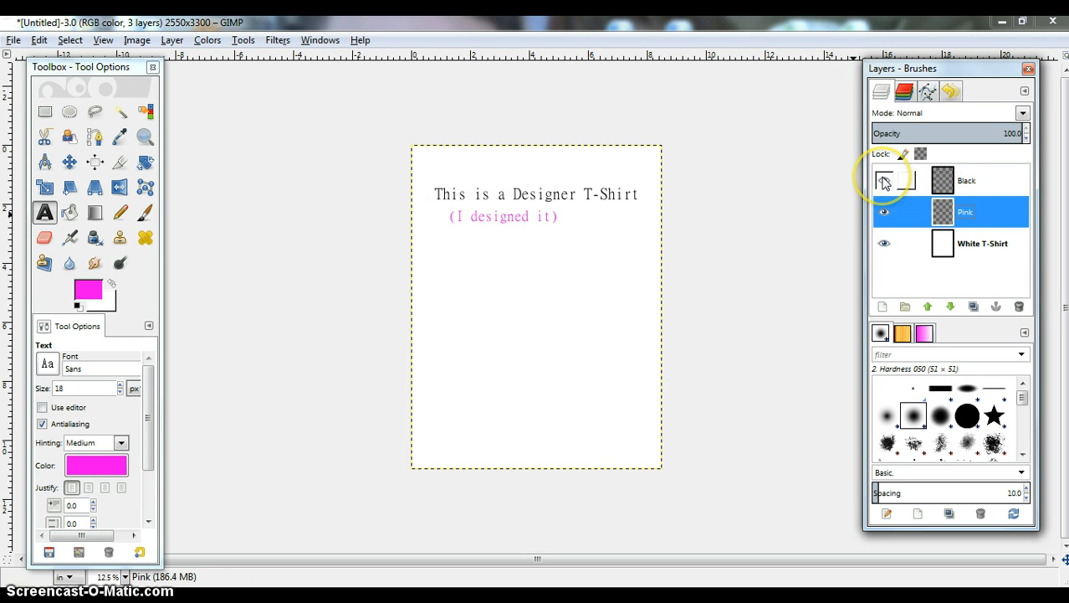
click(885, 242)
click(885, 243)
click(797, 358)
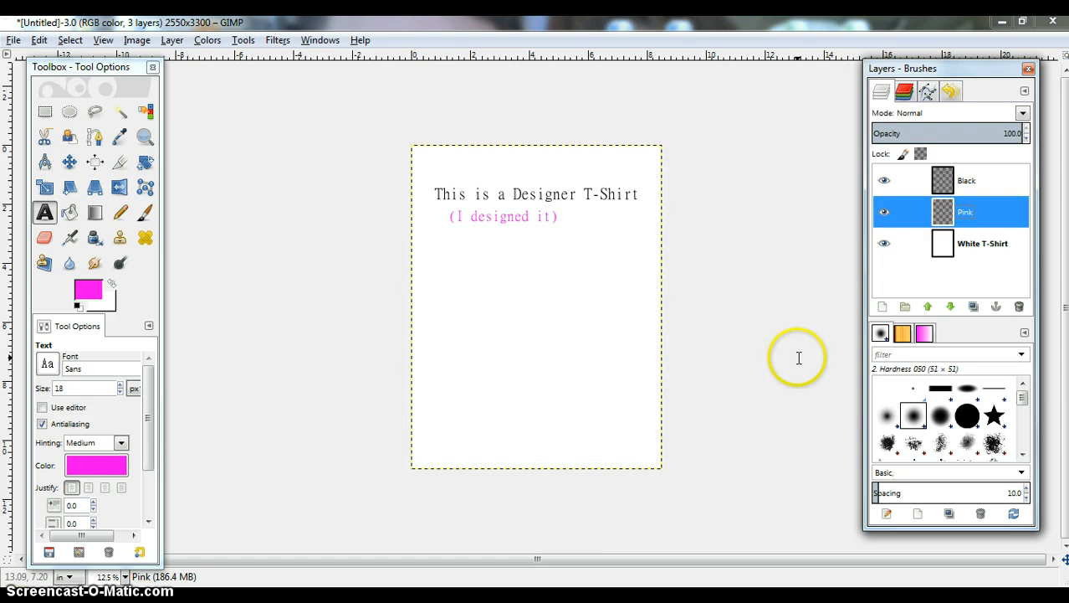
click(736, 217)
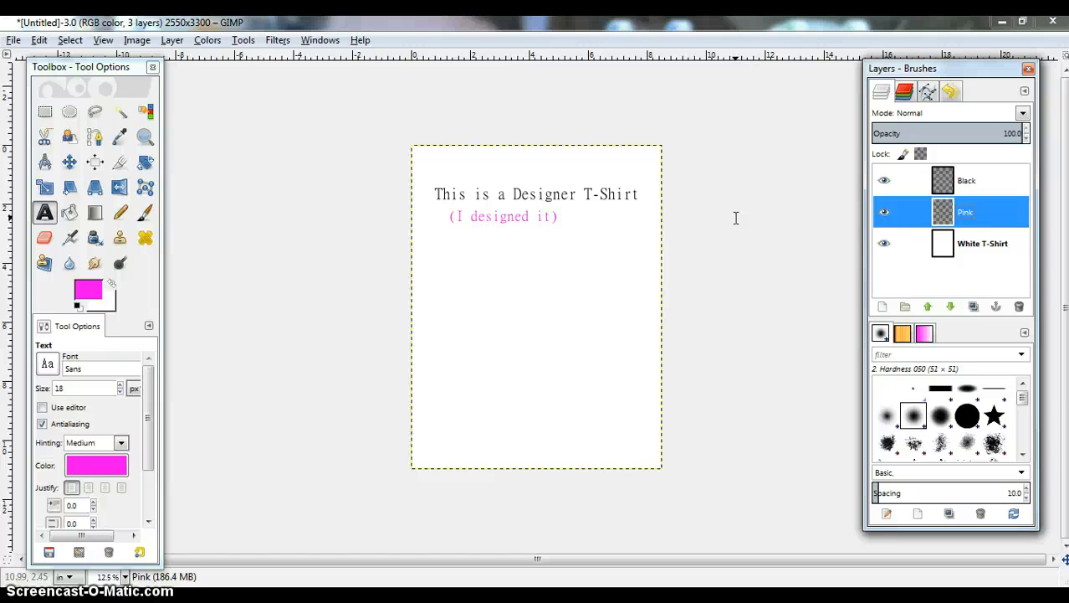
click(275, 41)
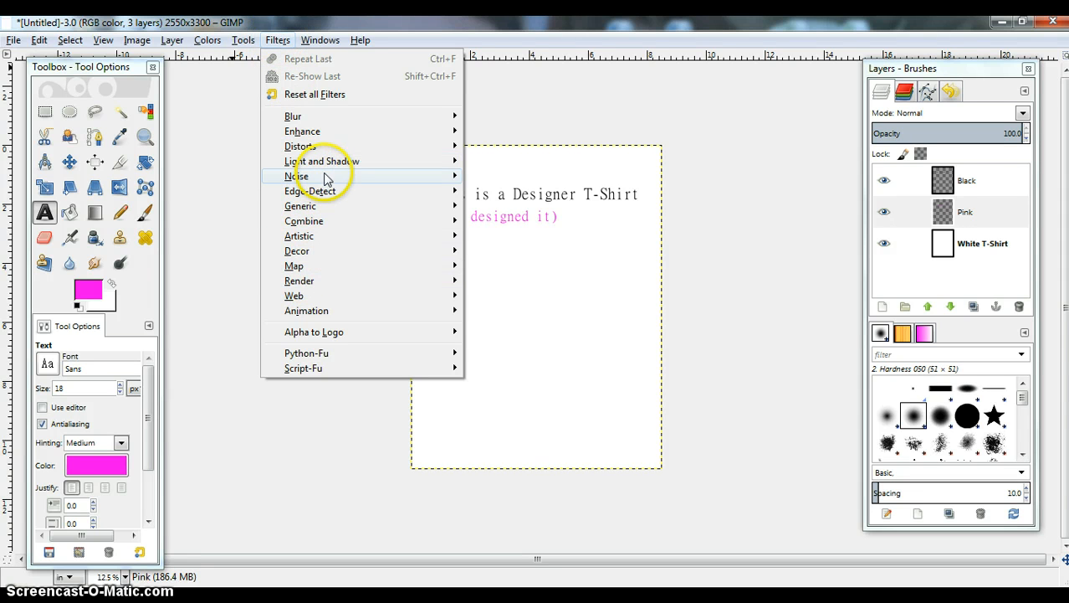
mouse_move(329, 268)
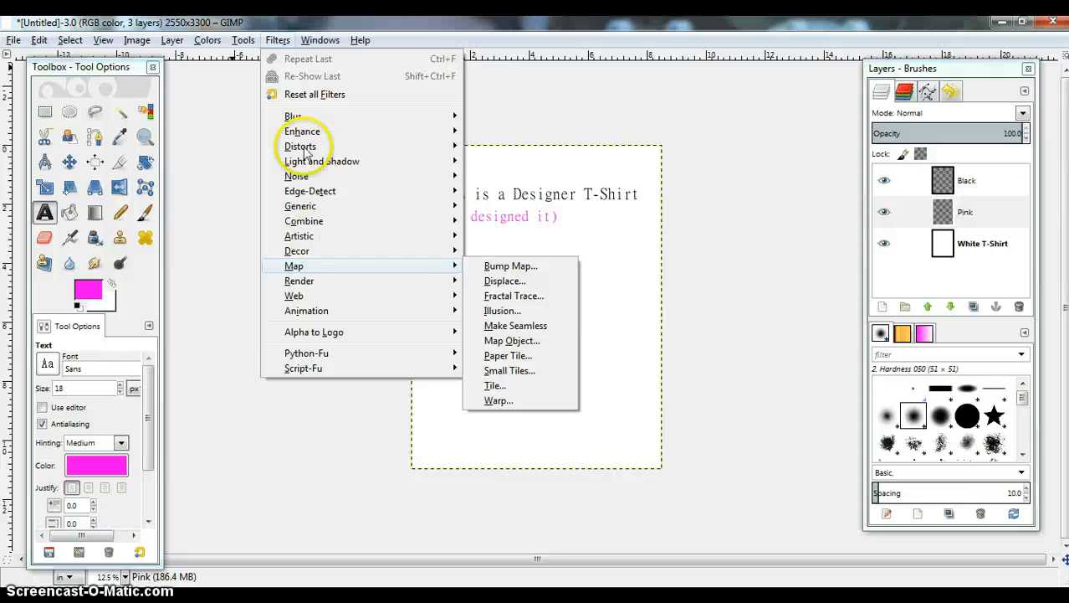
click(278, 40)
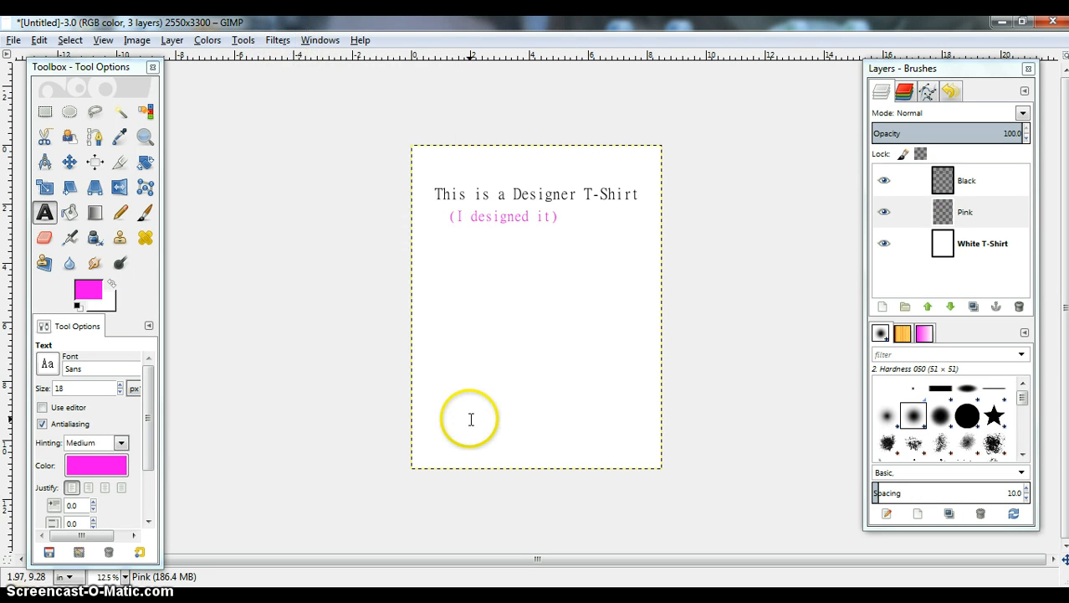
Save the image to the Desktop as Sample.xcf
click(14, 40)
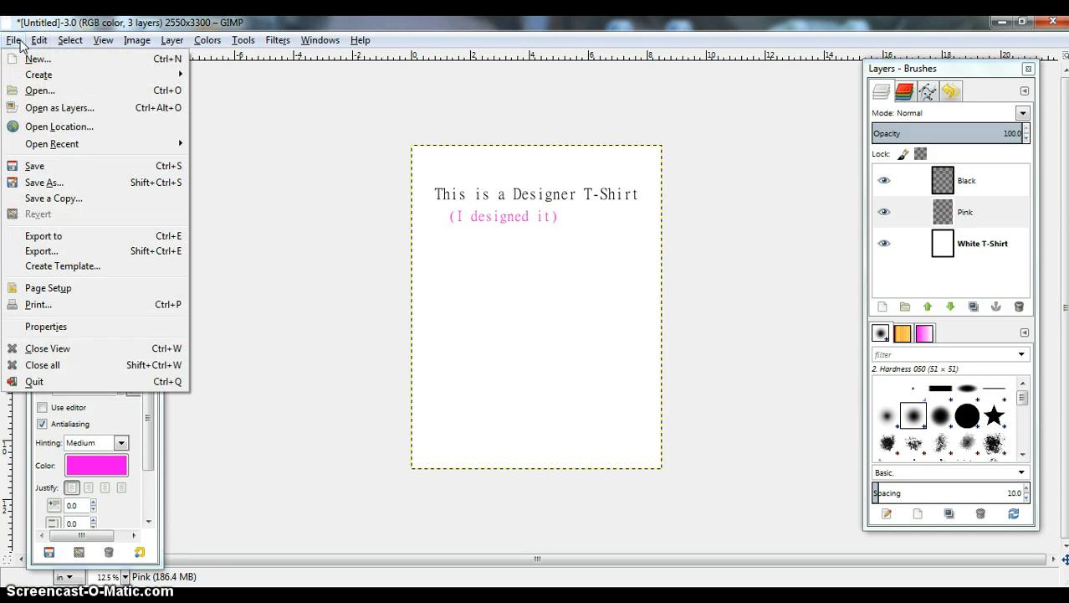
click(56, 182)
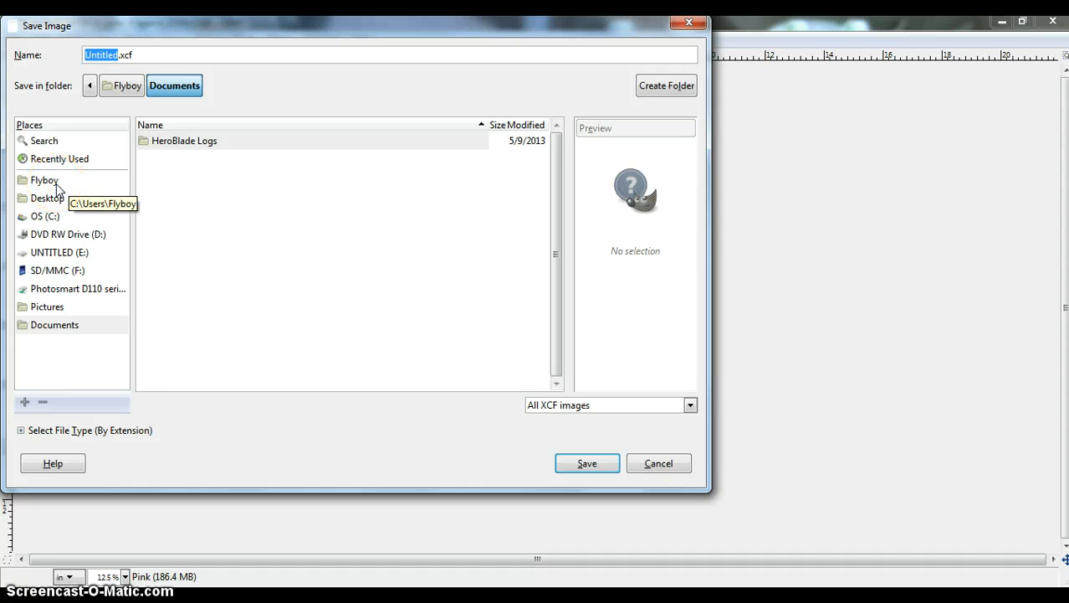
text(Sample)
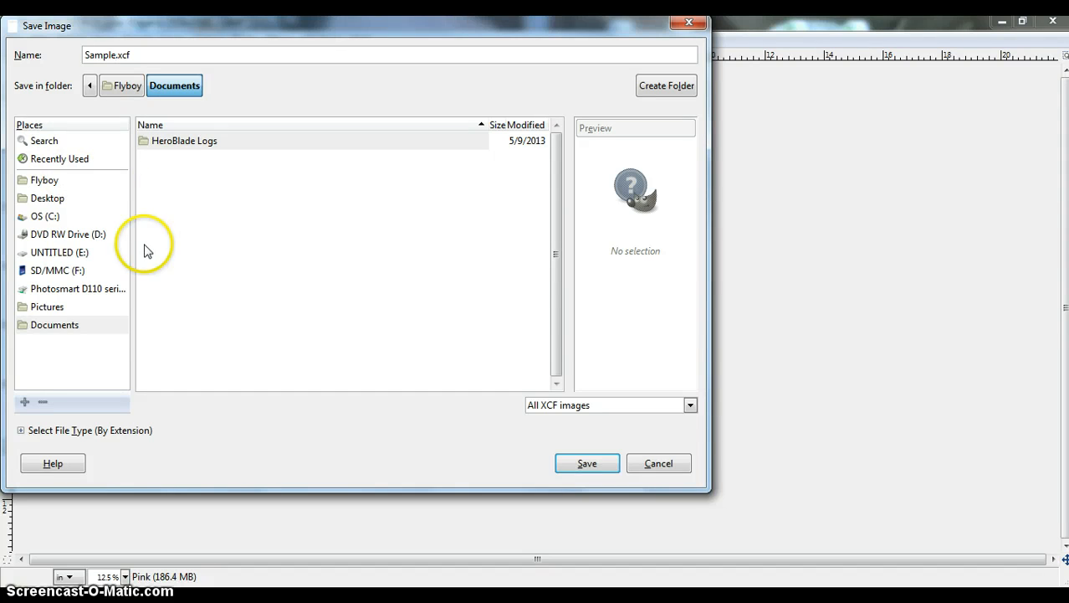
click(47, 199)
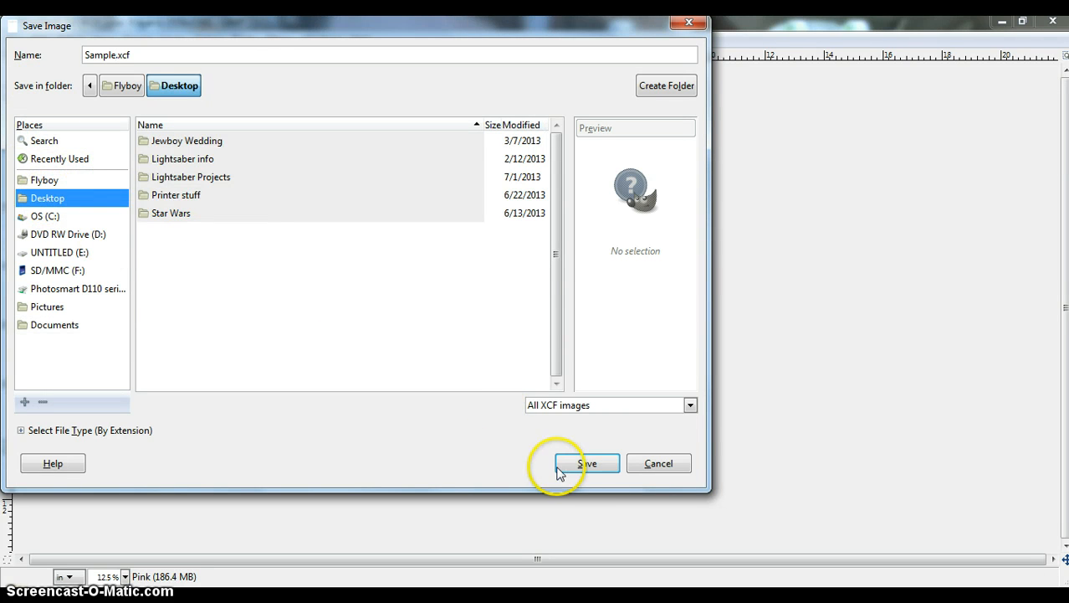
click(588, 465)
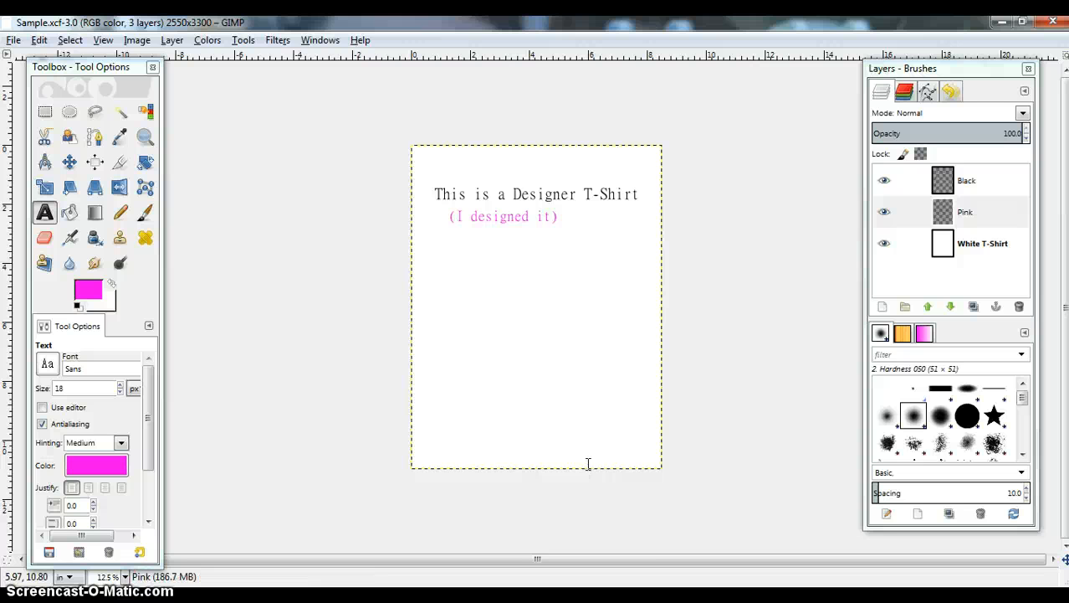
click(686, 400)
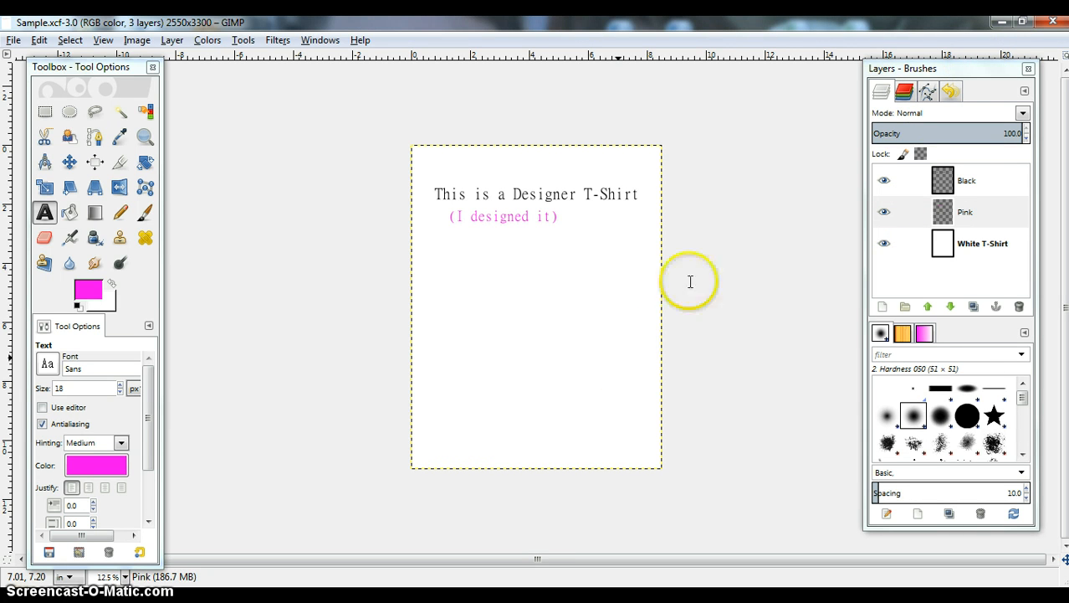
Switch to a new PowerPoint presentation and paste the screenshot of the T-shirt design onto the first slide
click(1001, 24)
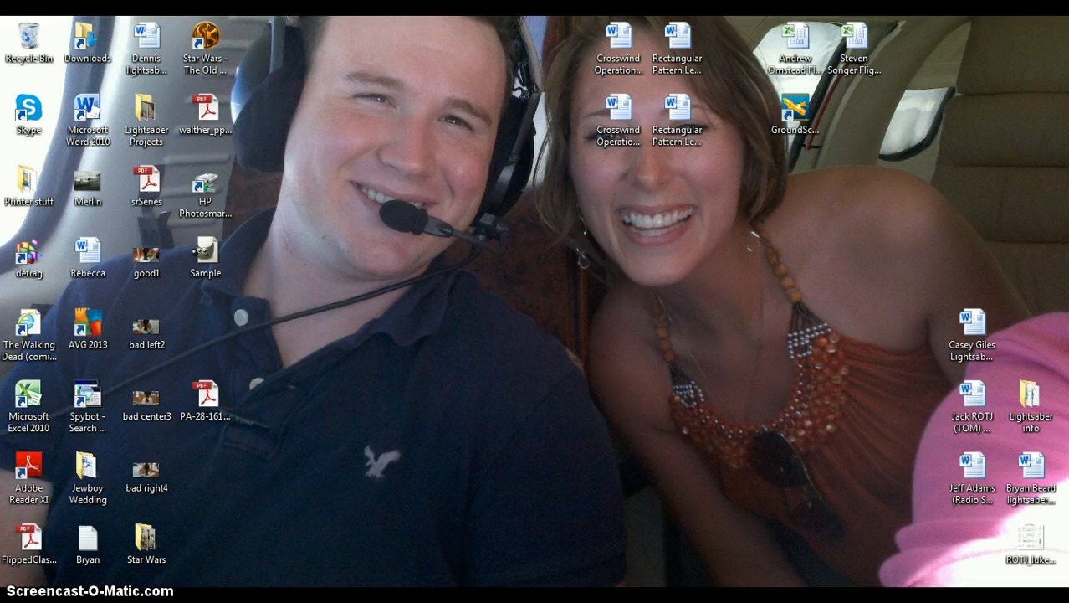
click(31, 596)
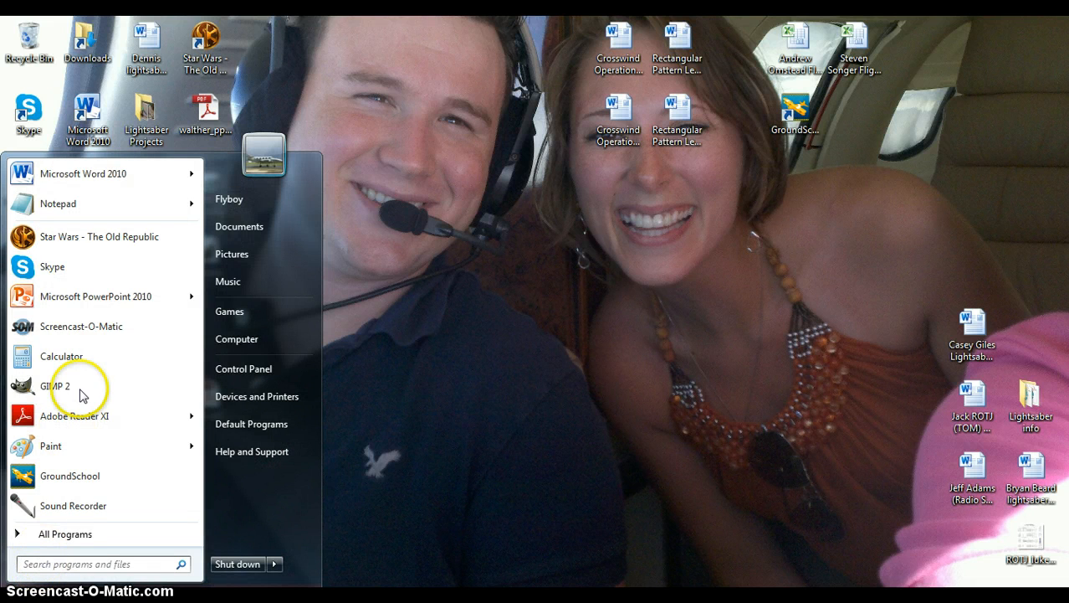
click(134, 297)
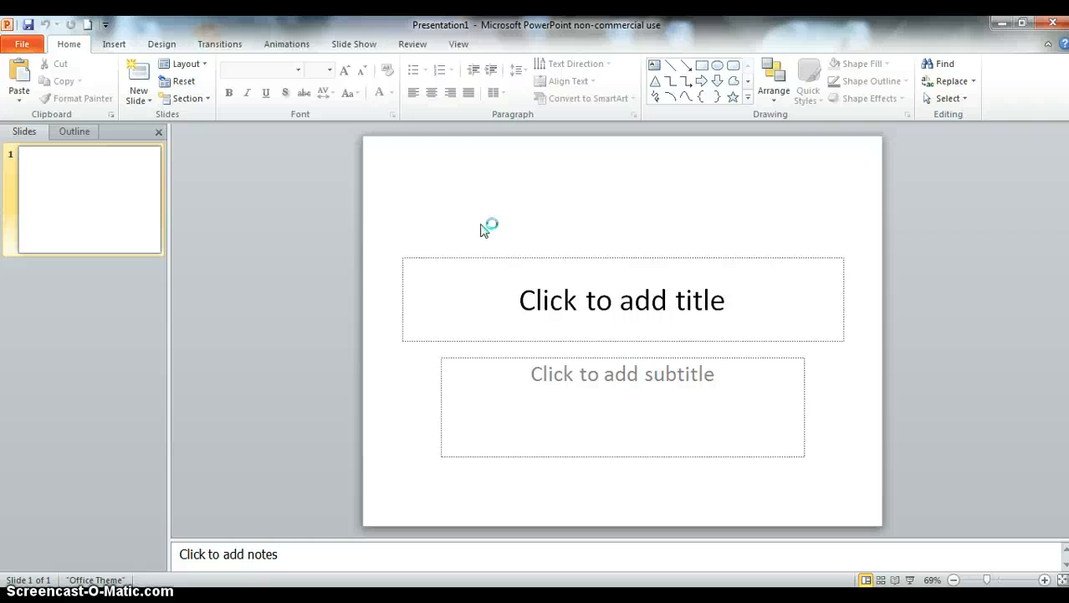
key(ctrl+v)
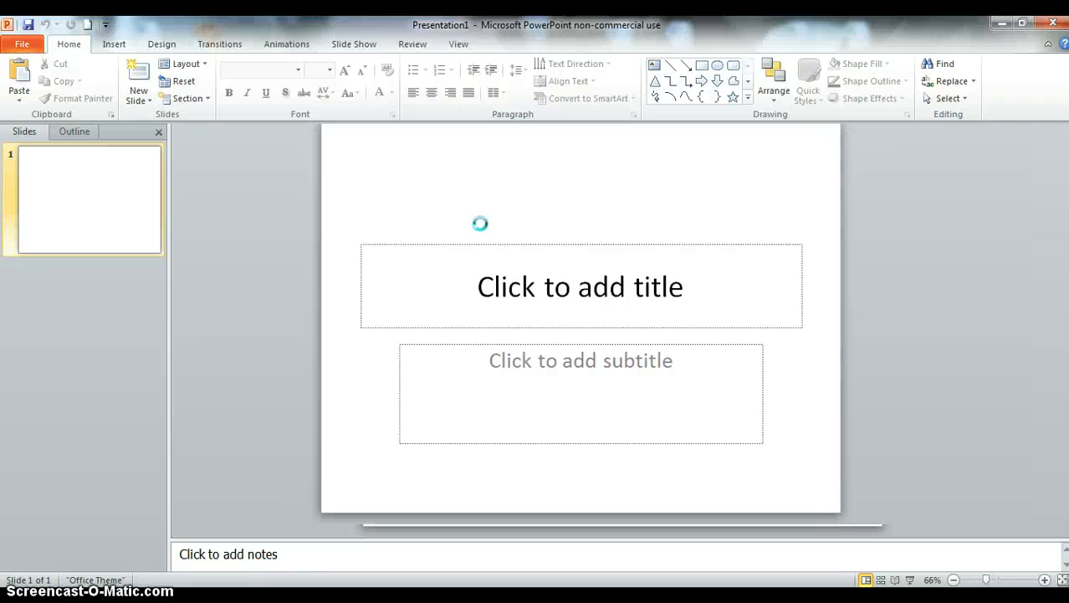
click(660, 255)
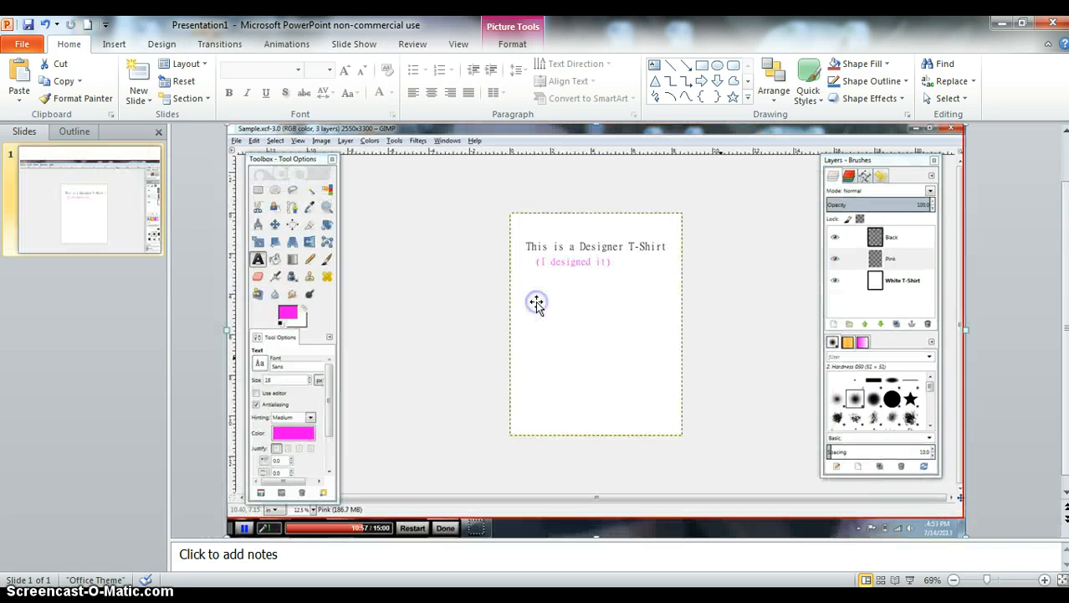
Crop the pasted screenshot's top and right sides to the white T-shirt canvas, leaving it about 6.25" high and 8.74" wide
click(513, 46)
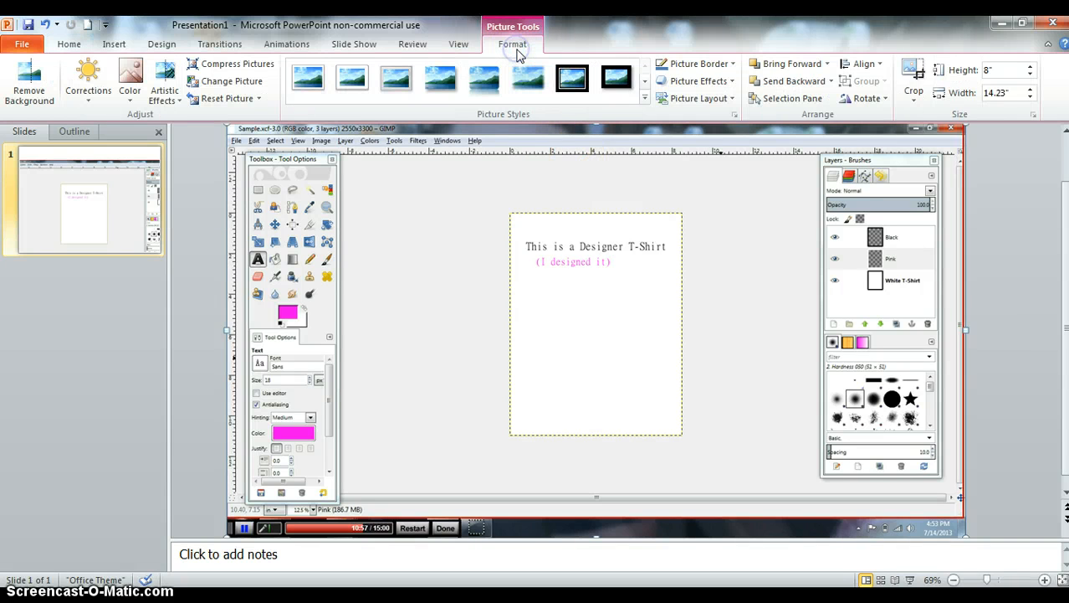
click(914, 74)
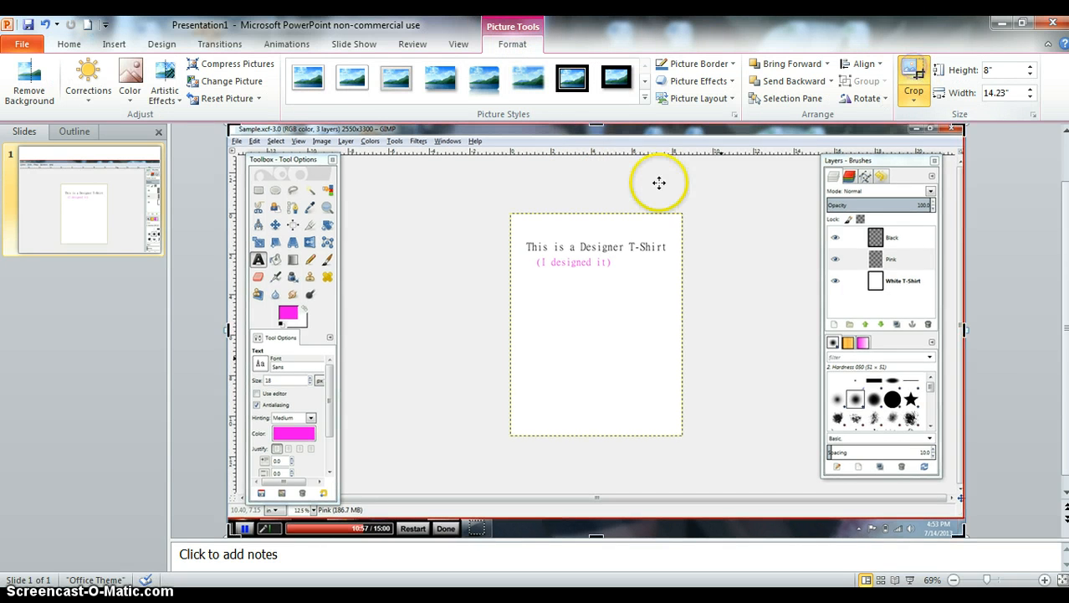
drag(594, 136, 592, 275)
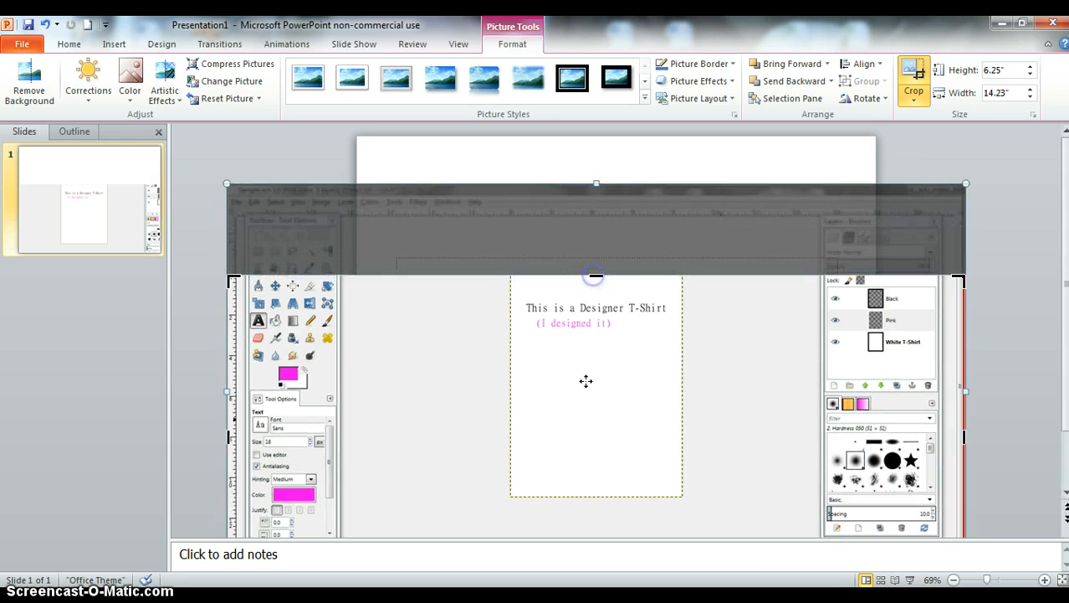
drag(965, 439, 680, 411)
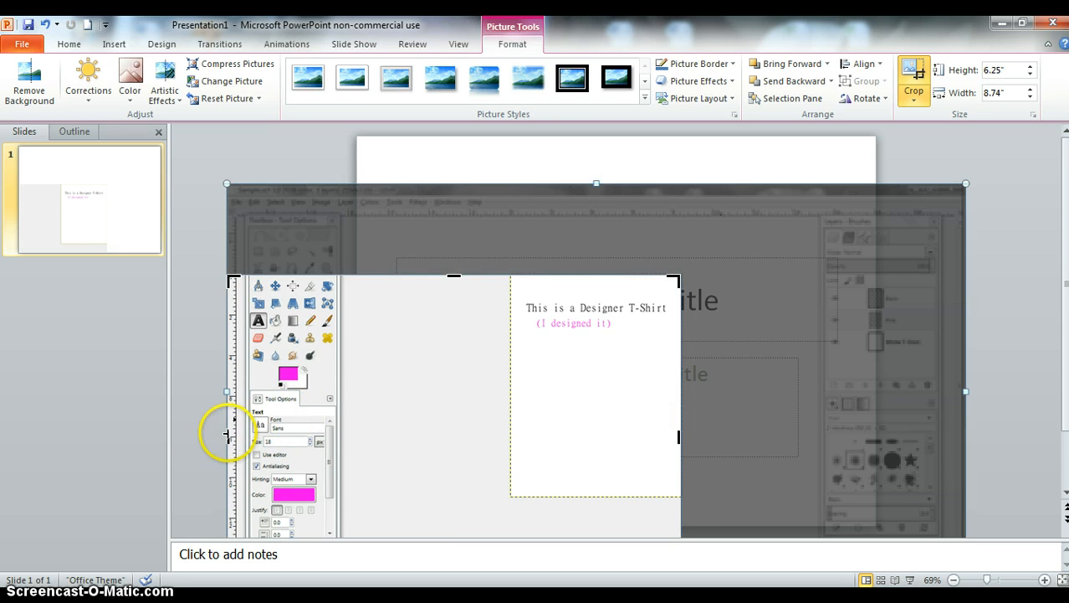